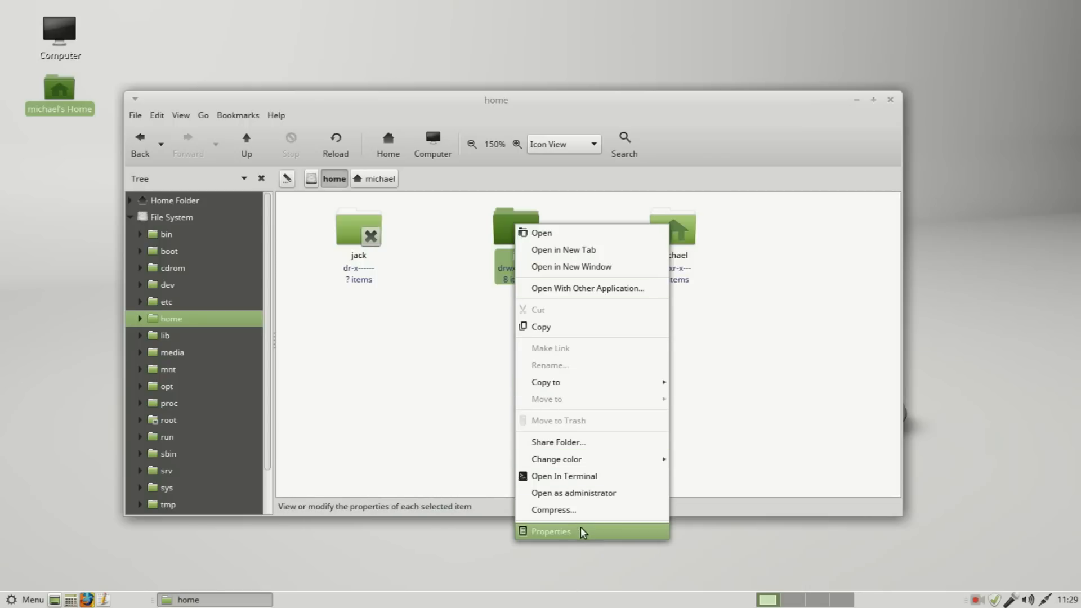
Step: Examine the owner, group and others permissions of the selected user folder in /home and close the file manager
left_click(579, 531)
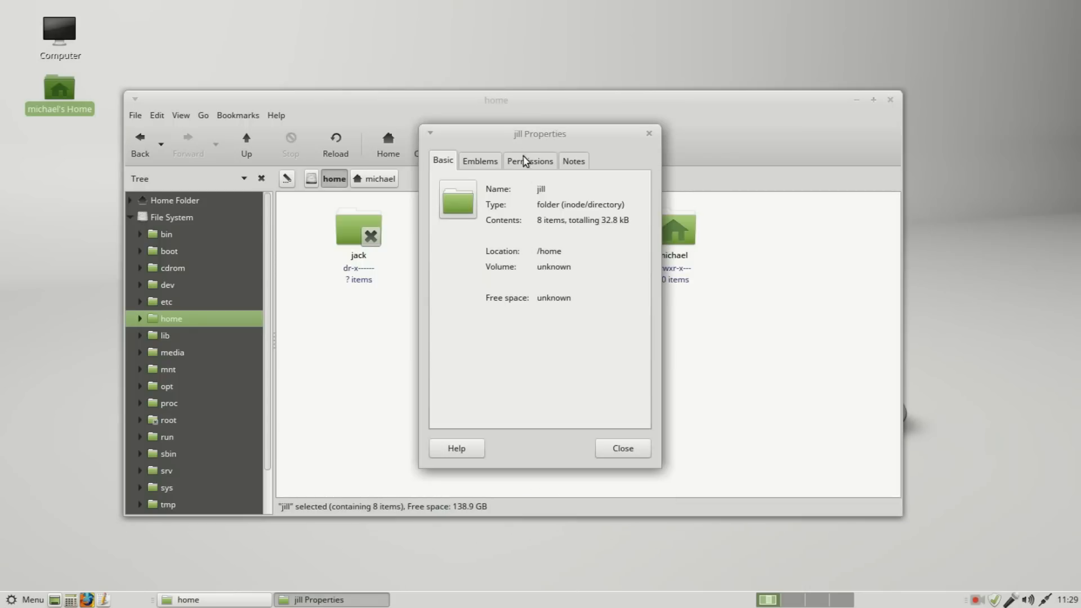
left_click(527, 161)
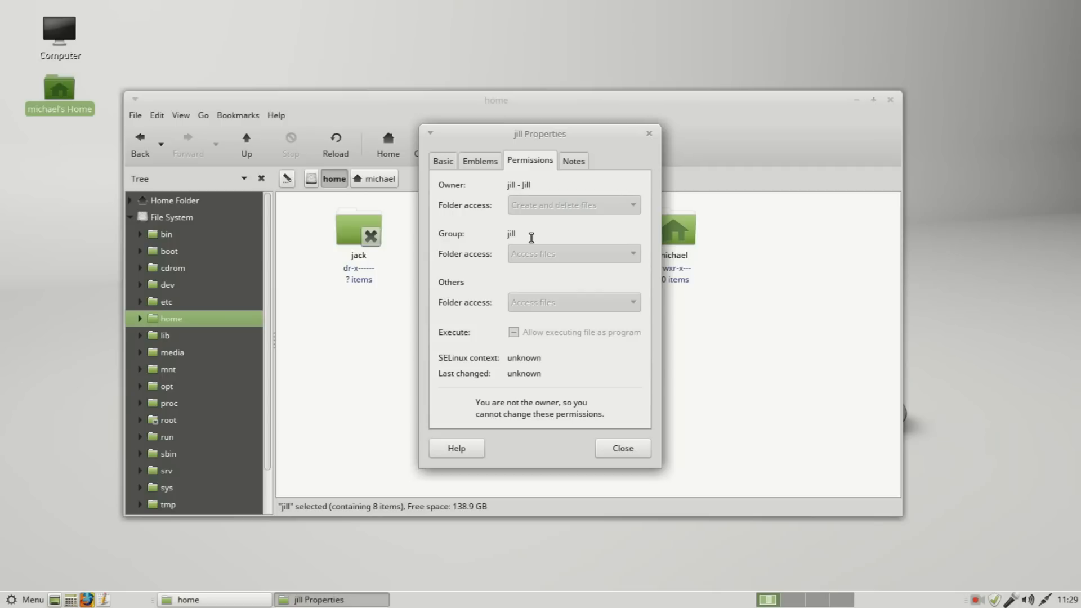
left_click(621, 450)
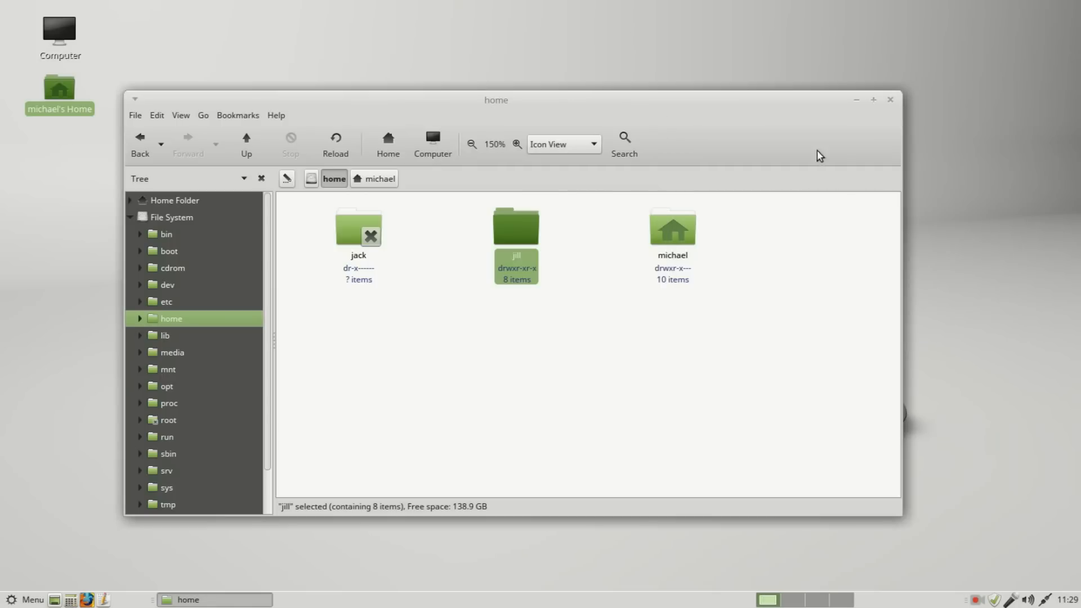
left_click(890, 100)
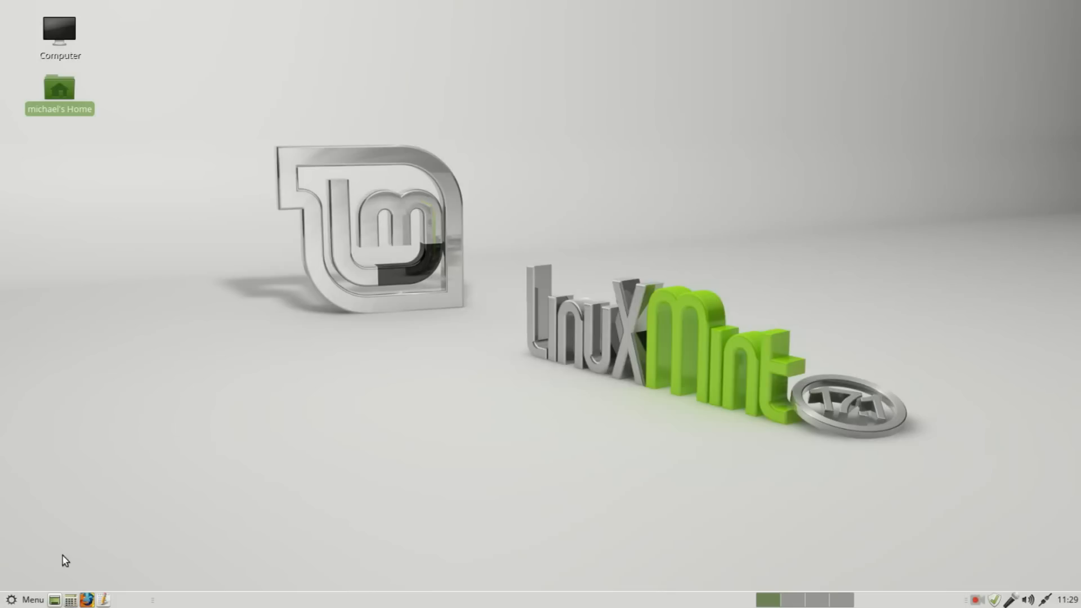
Step: Open the Users and Groups administration tool and bring up the list of groups available on the system
left_click(17, 600)
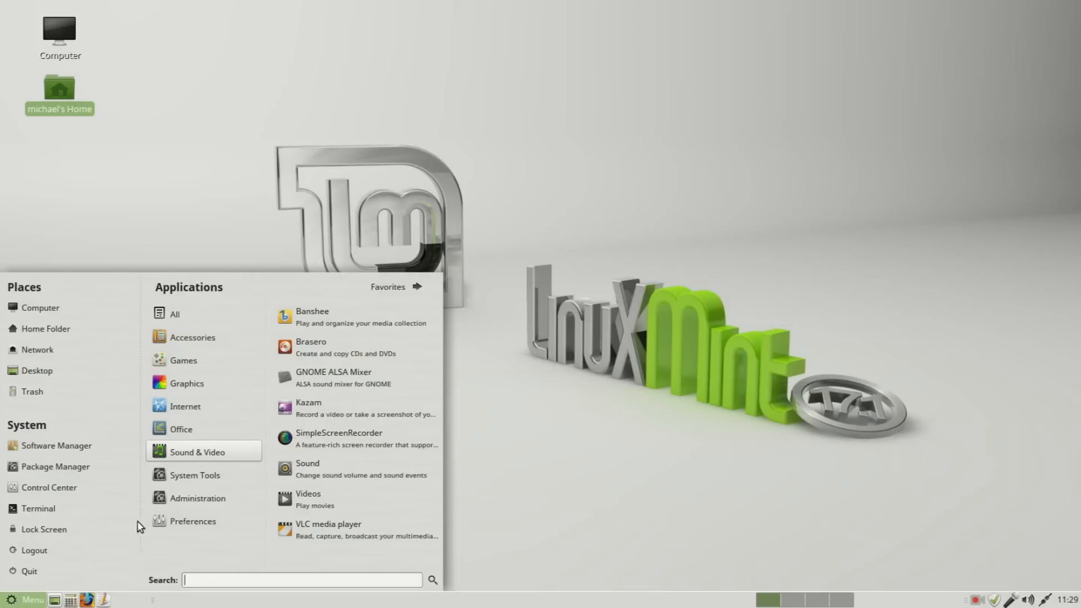
left_click(187, 503)
left_click_drag(434, 447, 423, 569)
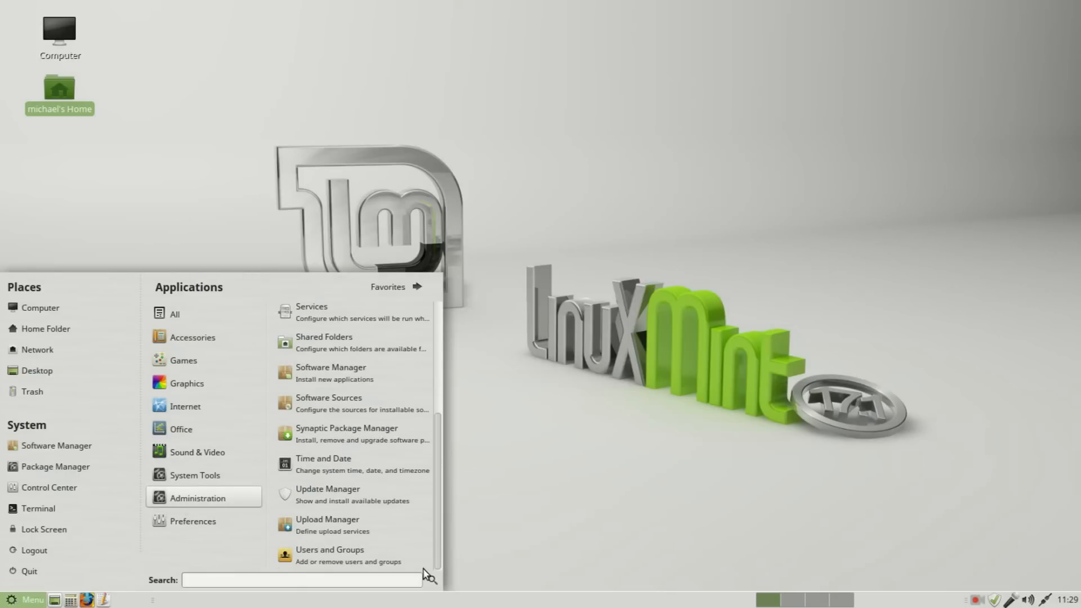
left_click(340, 556)
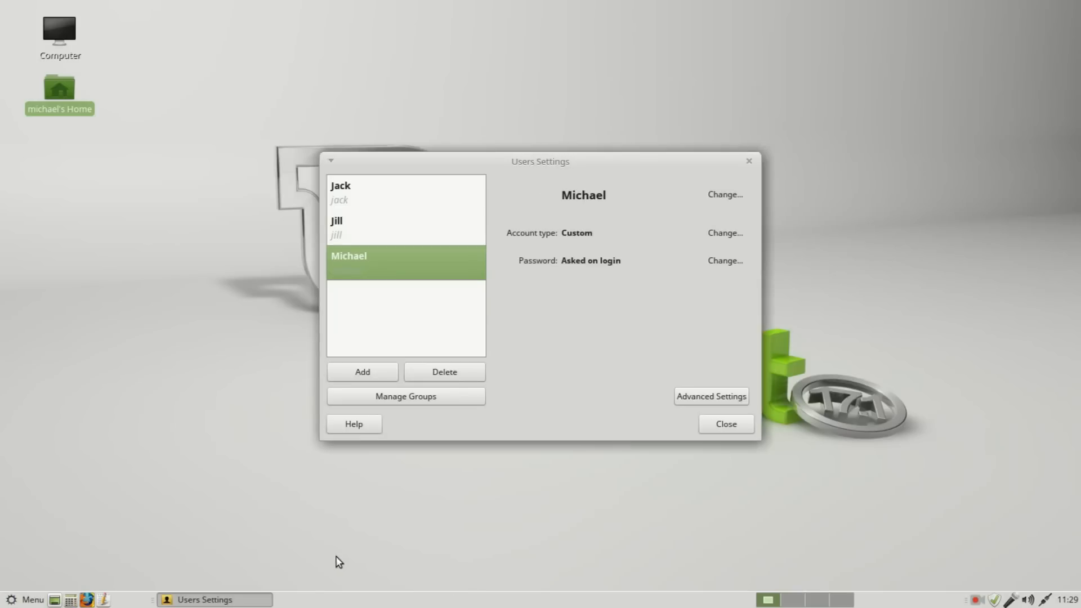
left_click(407, 396)
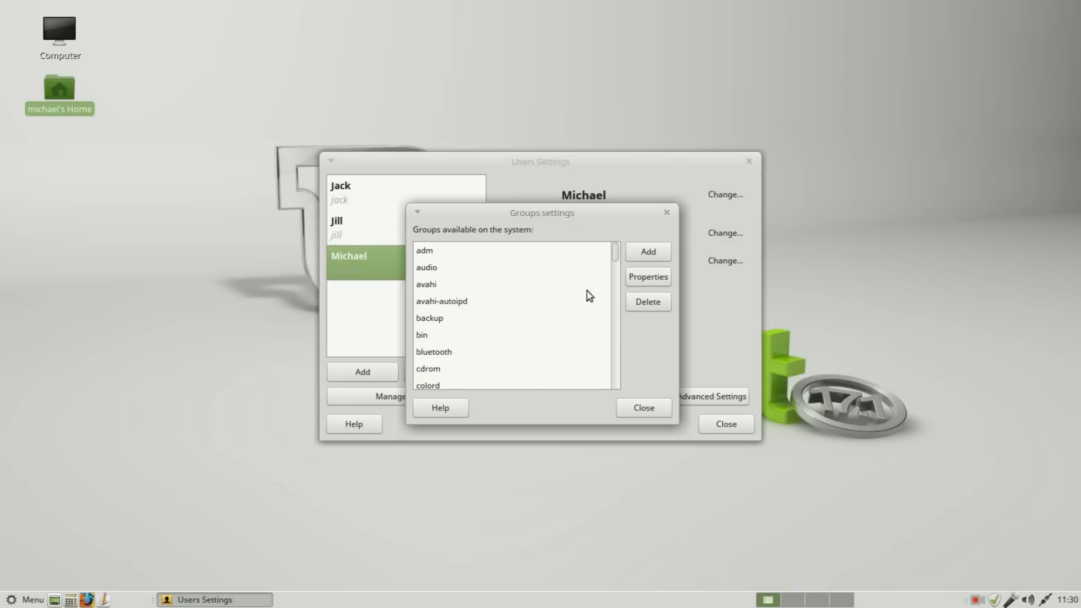
Step: Add the second listed user to the logged-in user's own group, authenticating the change with the account password
scroll(616, 255, "down", 1)
left_click_drag(615, 251, 615, 306)
left_click(439, 365)
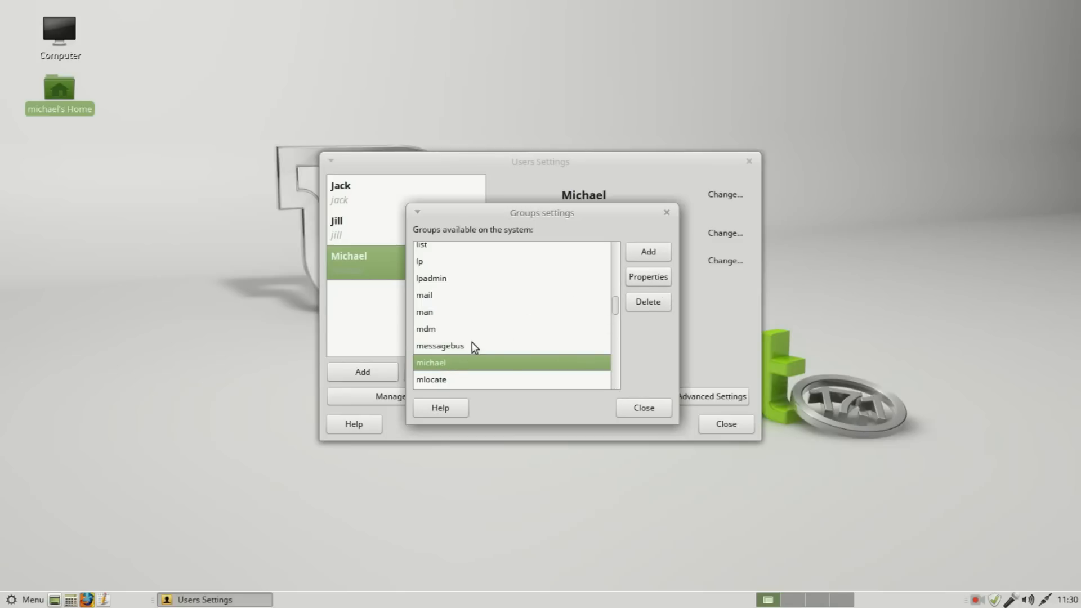
double_click(445, 364)
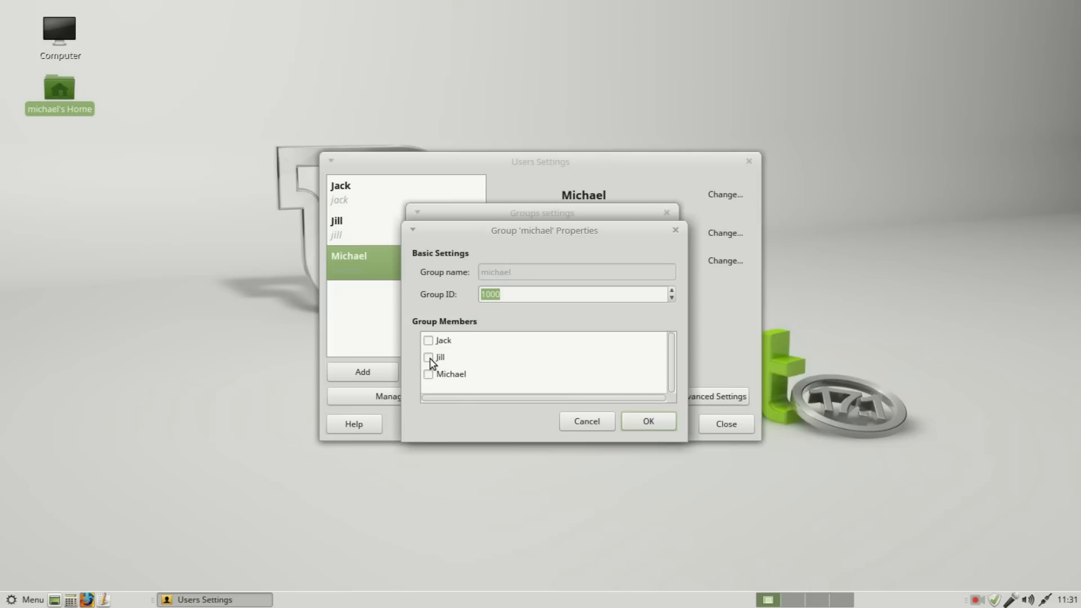
left_click(428, 358)
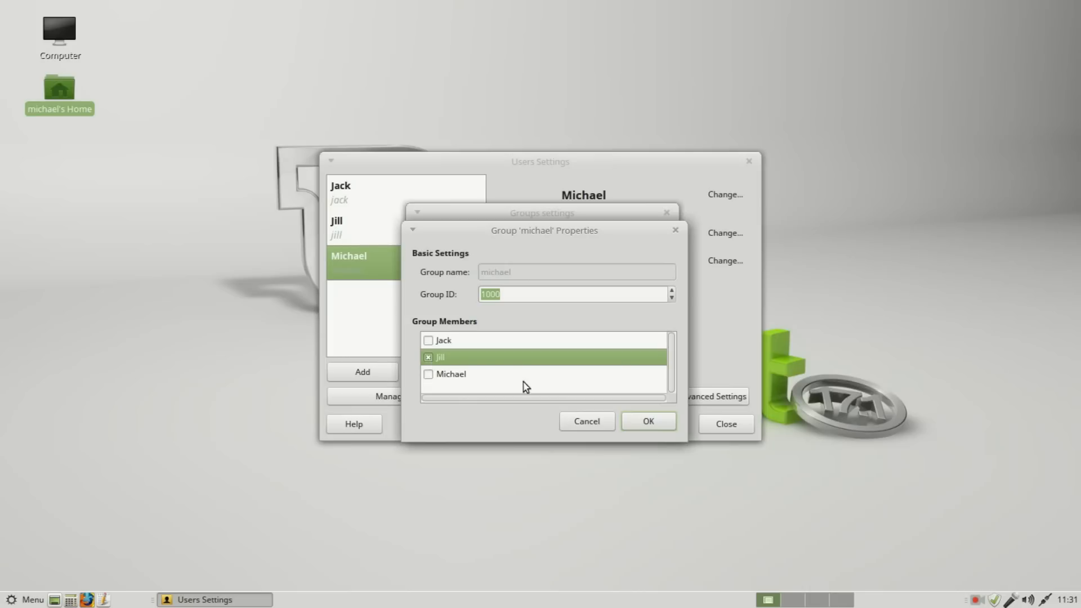
left_click(660, 421)
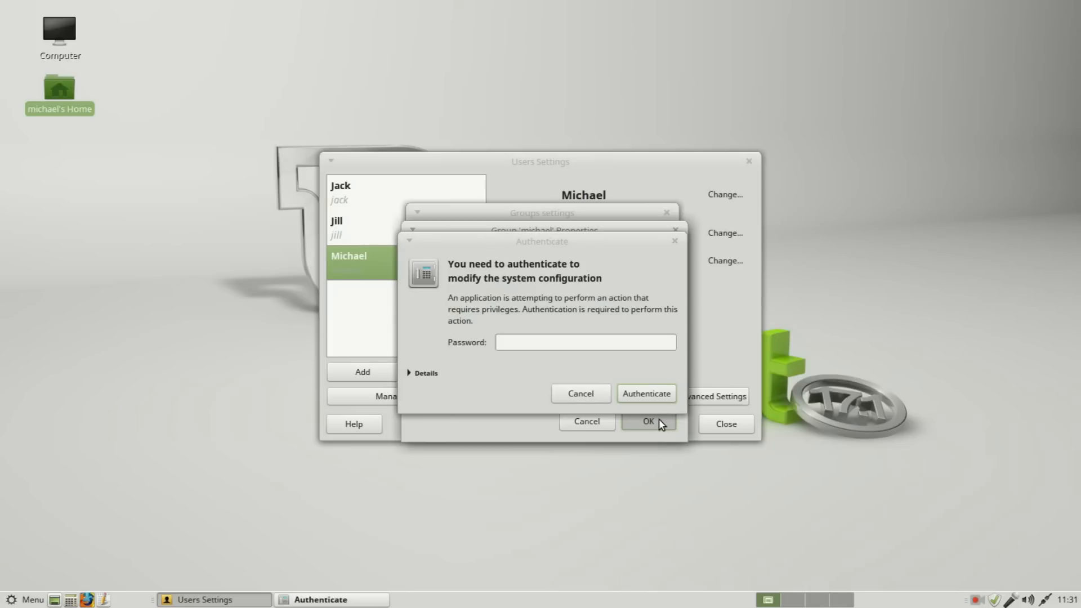
type("••••••••")
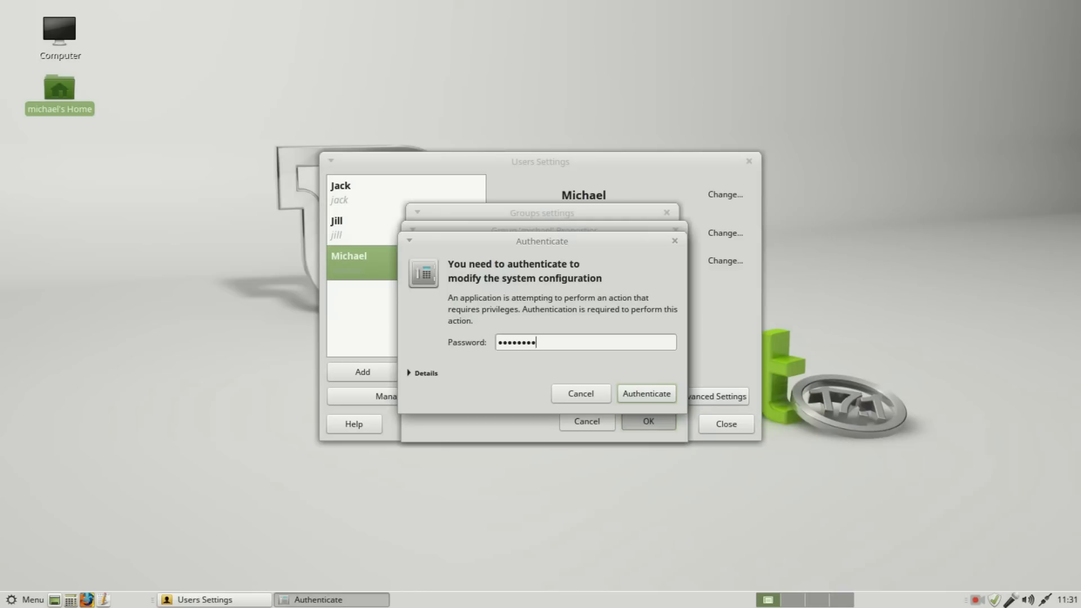
key("Return")
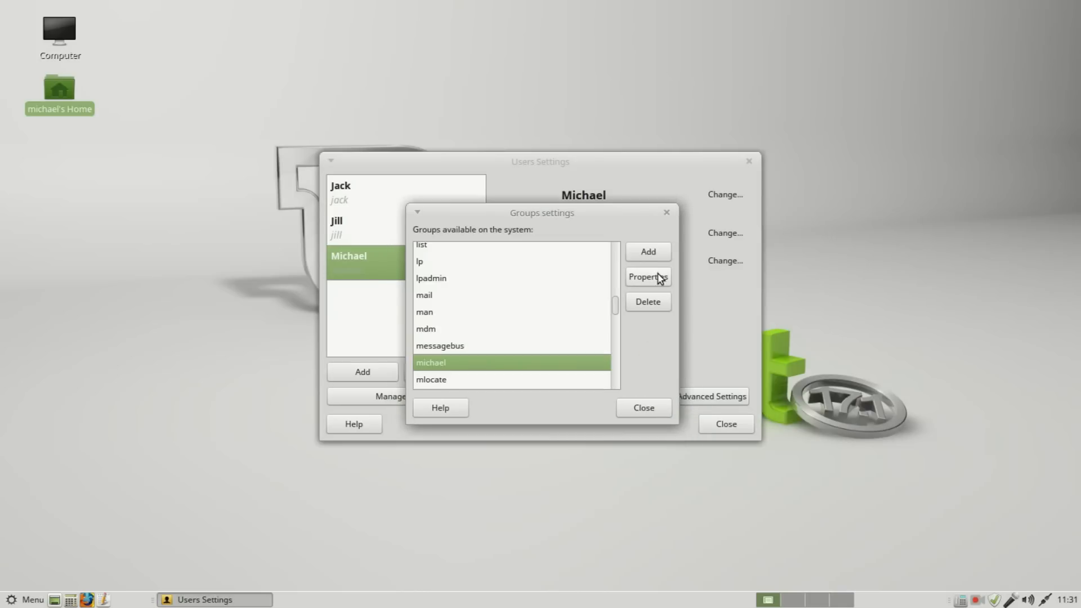
Step: Check the member list of the logged-in user's own group again and close the group and user settings
left_click(648, 277)
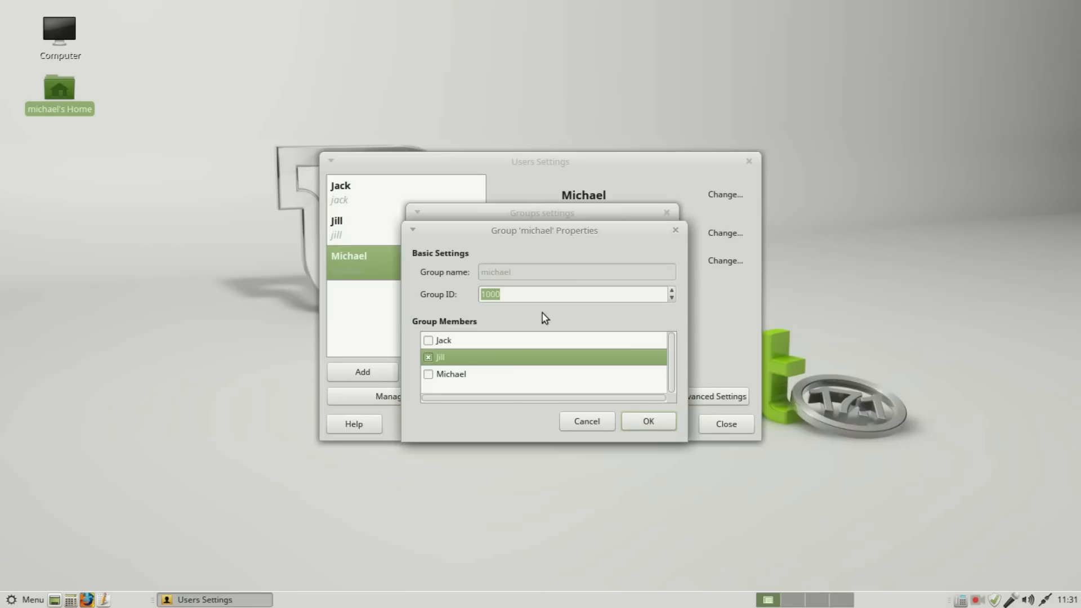
left_click(646, 429)
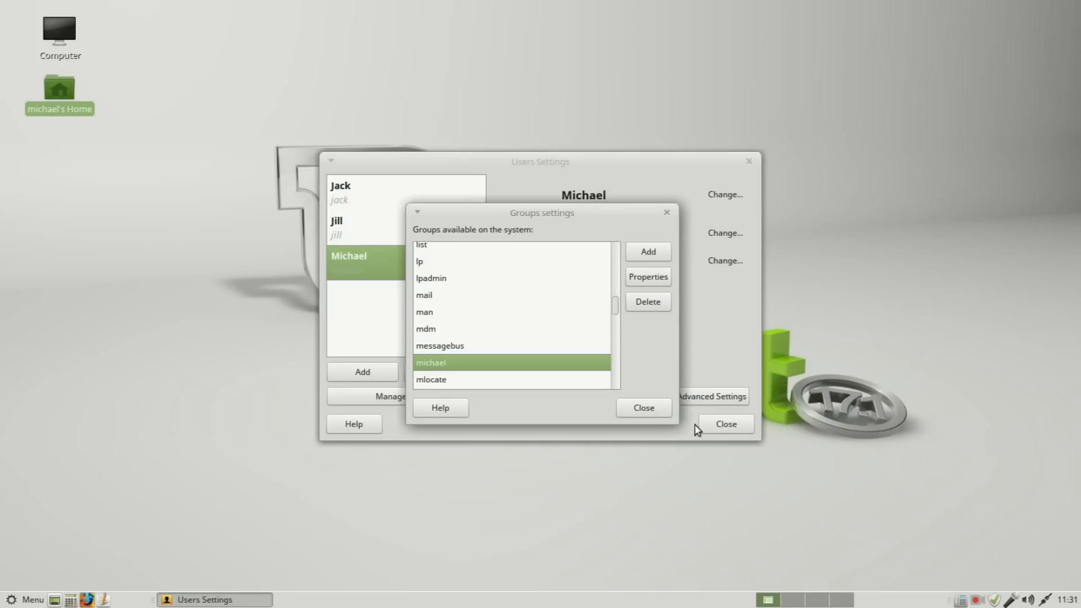
left_click(622, 413)
left_click(726, 425)
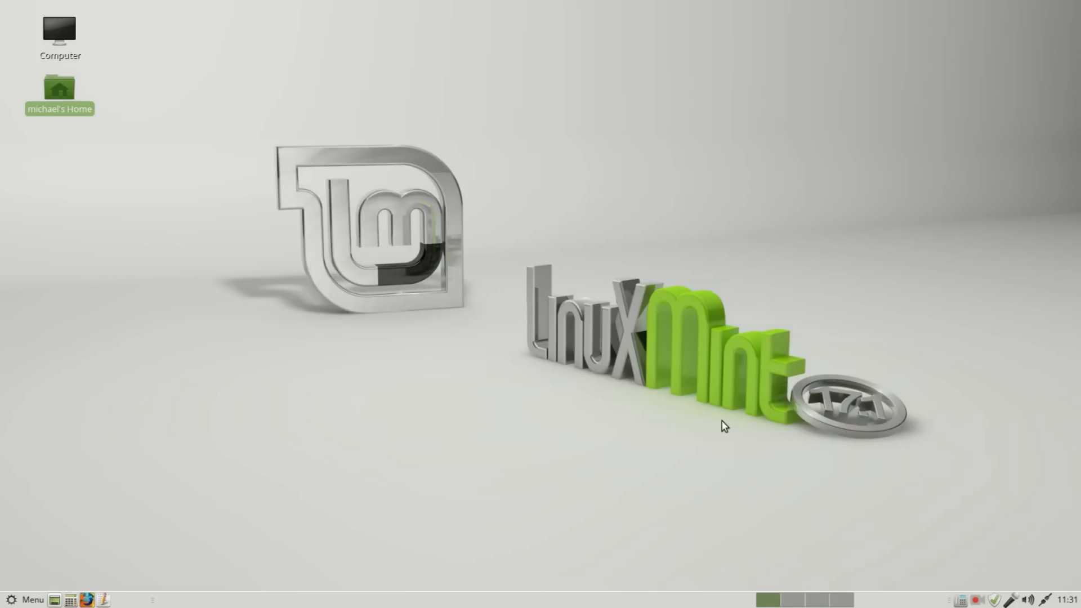
Step: Log out of the current session and log in as the second listed user, entering that account's password
left_click(32, 597)
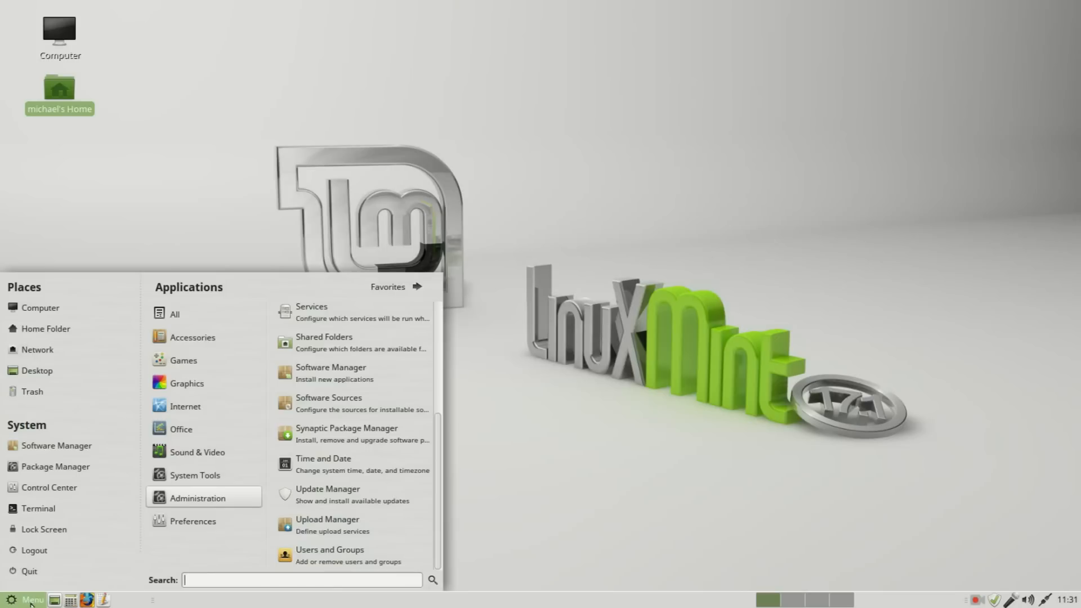
left_click(45, 554)
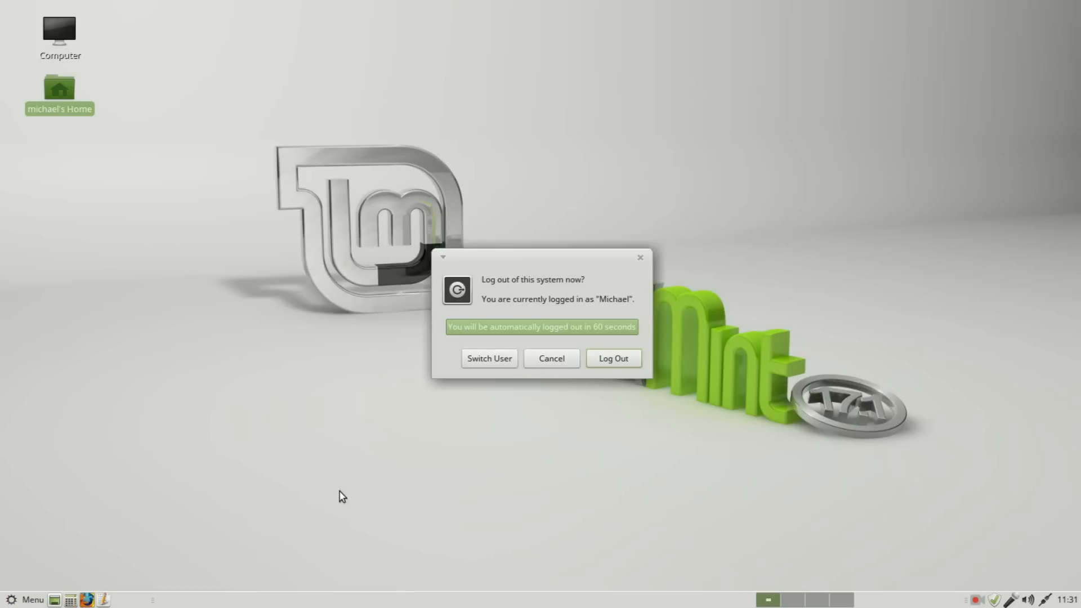
left_click(617, 360)
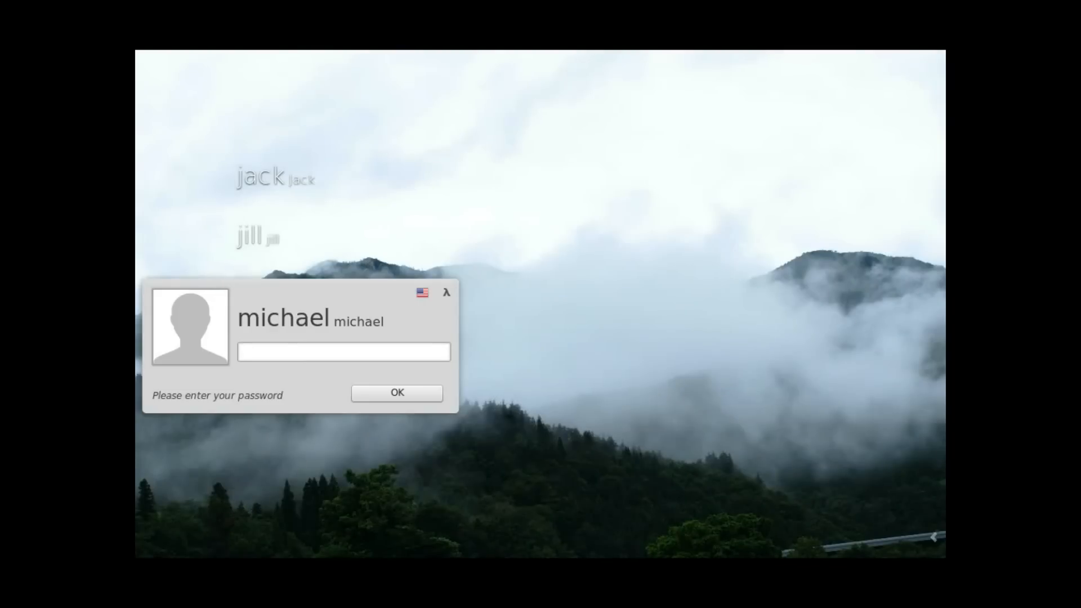
key("Up")
type("********")
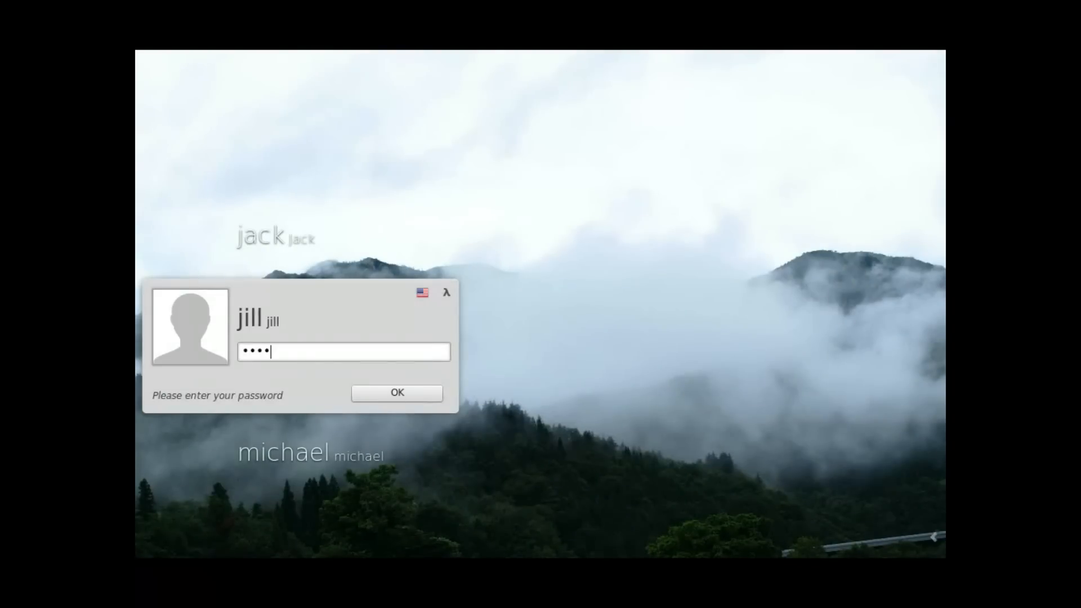
key("Return")
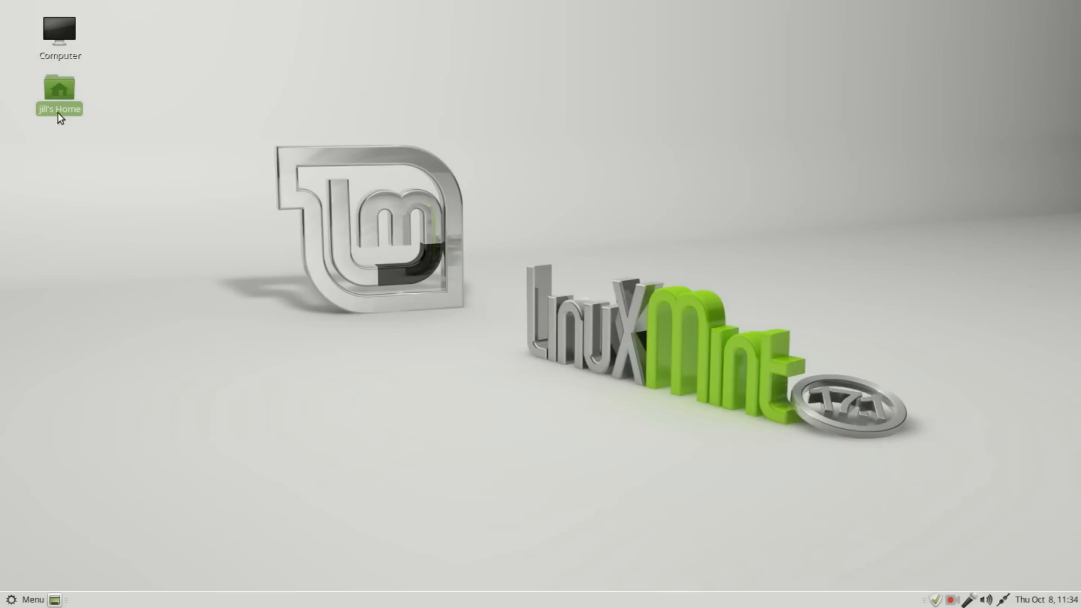
Step: Browse from this account's home folder up to /home and into the previous user's folder, and close the file manager
double_click(58, 88)
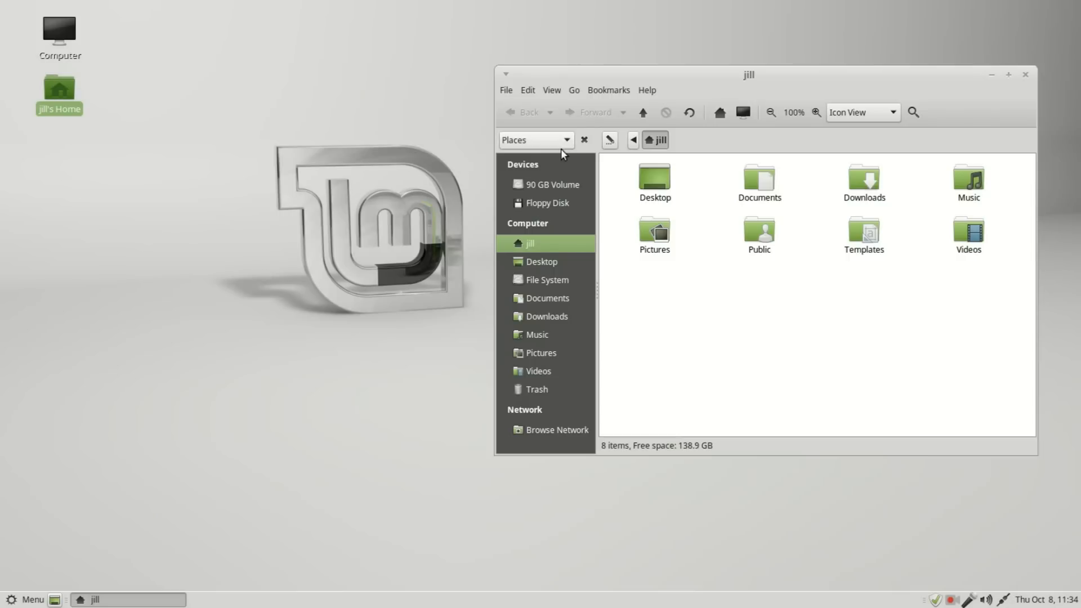
left_click(634, 140)
left_click(656, 141)
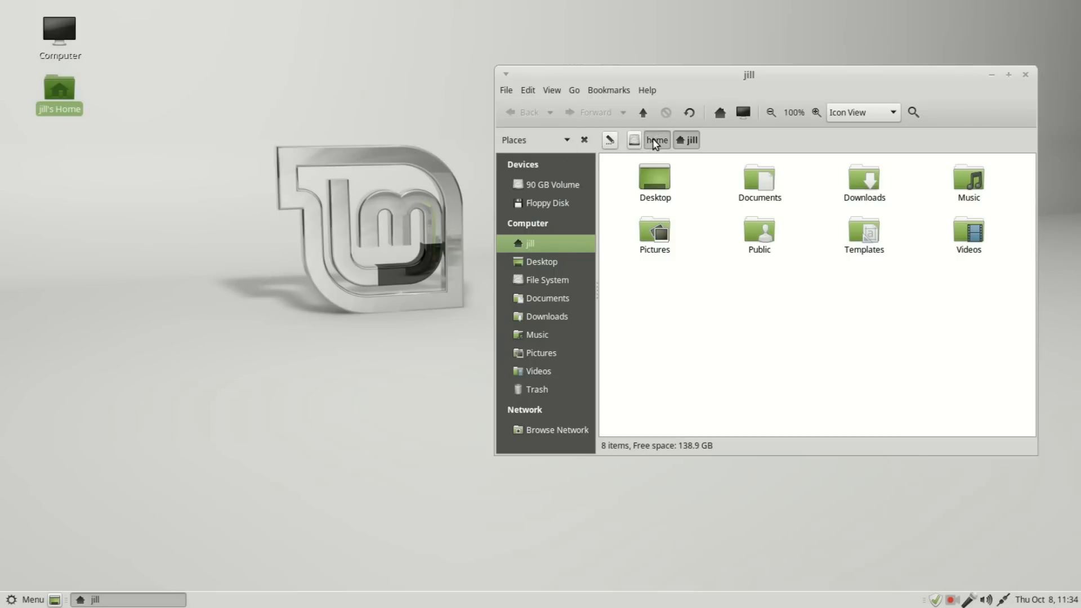
double_click(865, 181)
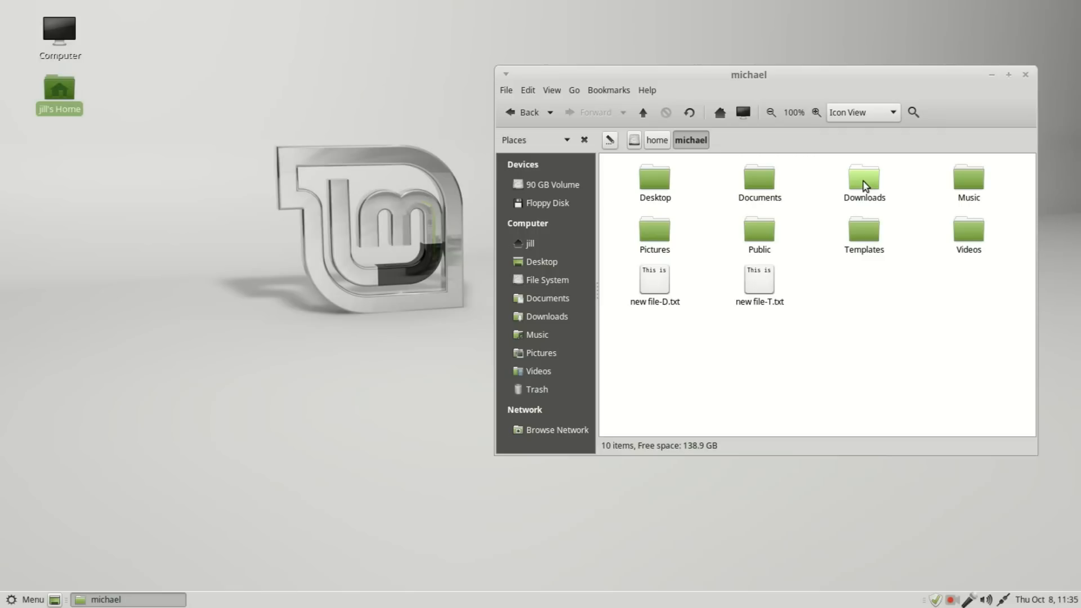
left_click(1026, 75)
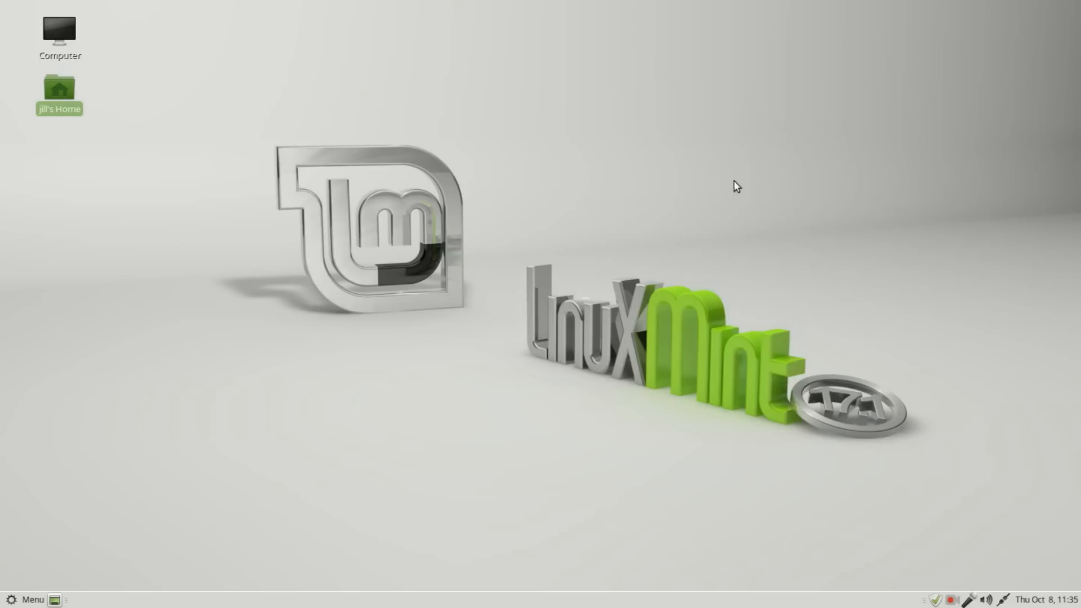
Step: Open Users and Groups from this account's session and bring up its group management list
left_click(18, 598)
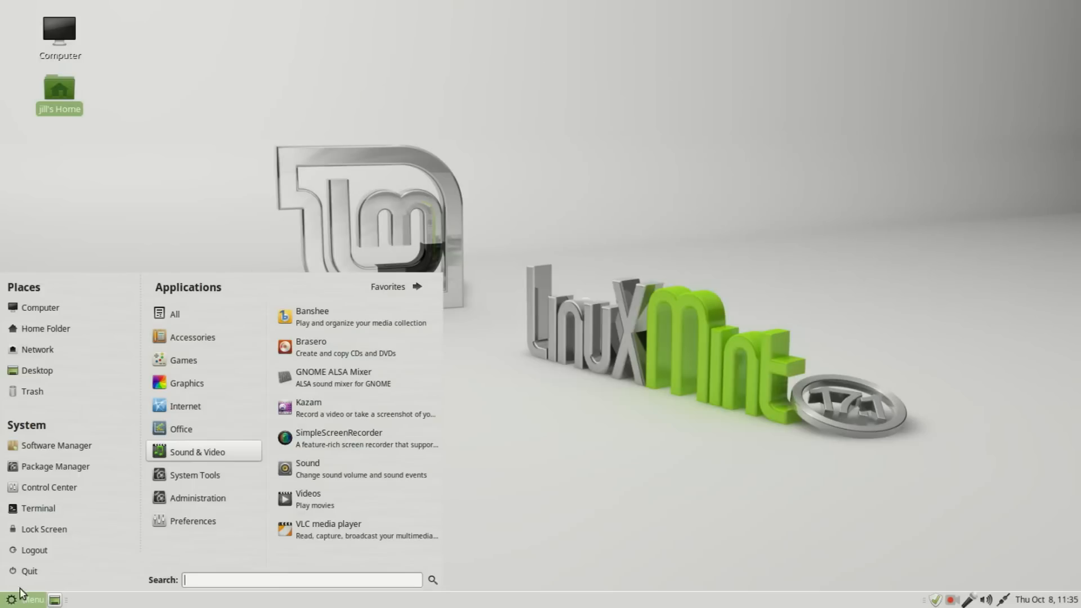
mouse_move(174, 505)
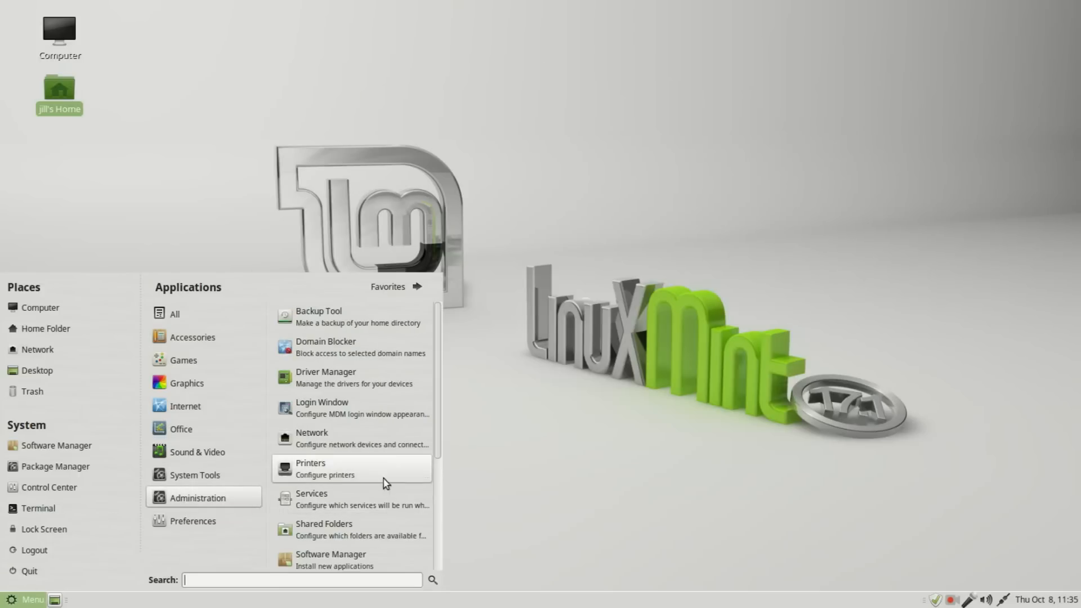
left_click_drag(442, 446, 437, 570)
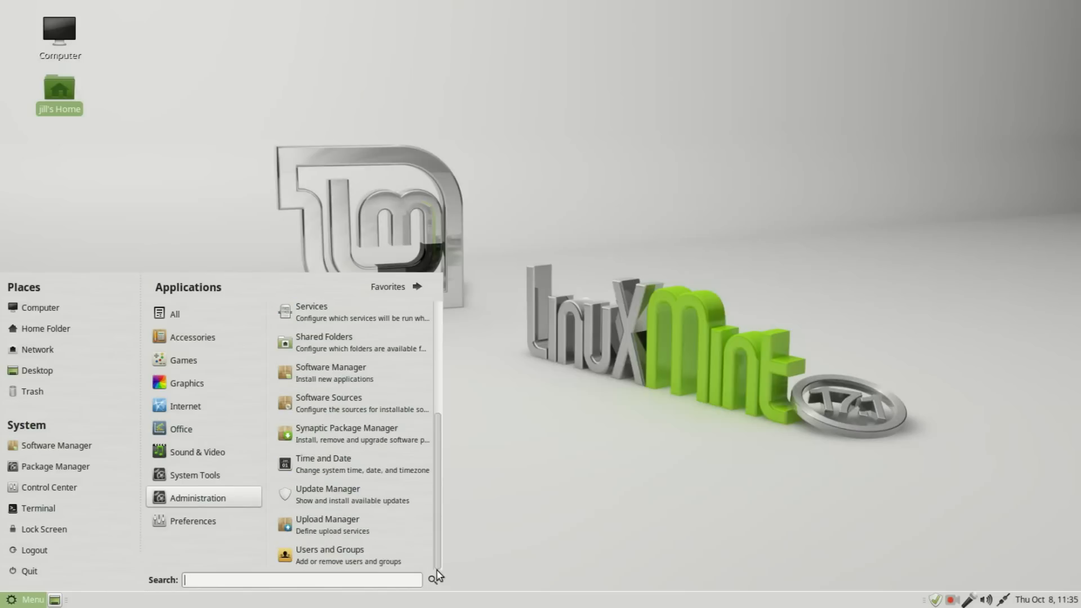
left_click(350, 556)
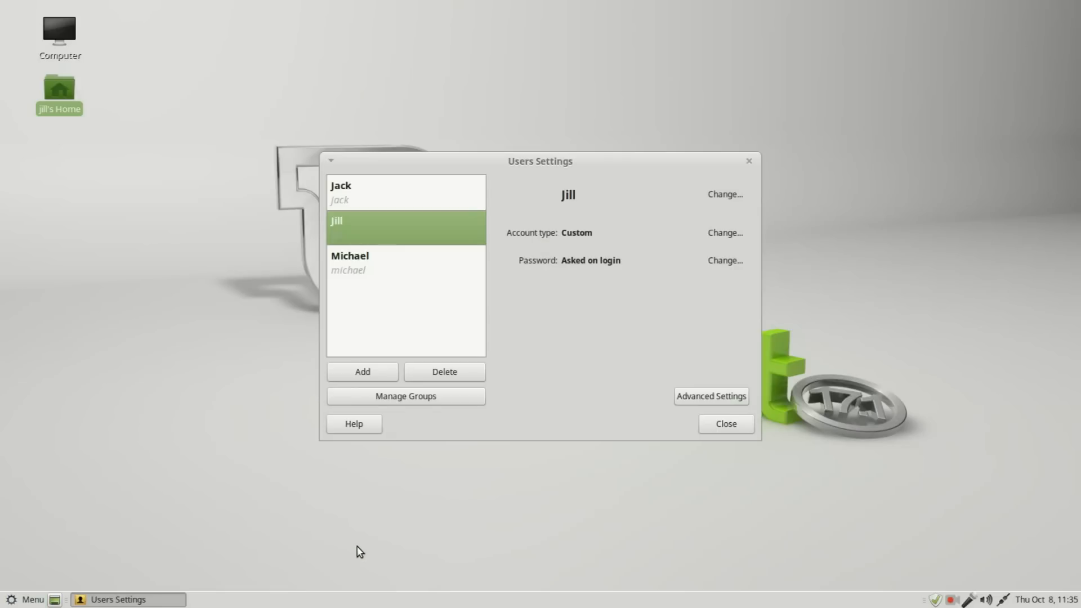
left_click(432, 396)
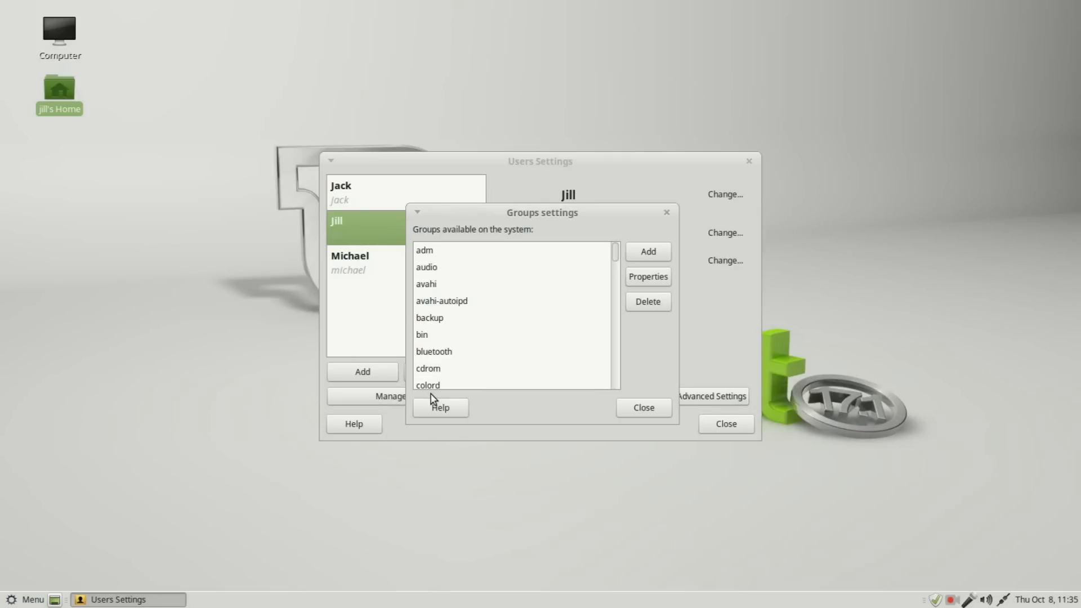
Step: Try to add all three users as members of the logged-in user's own group, cancel the authentication request, and close the settings
left_click_drag(616, 258, 626, 293)
left_click(420, 339)
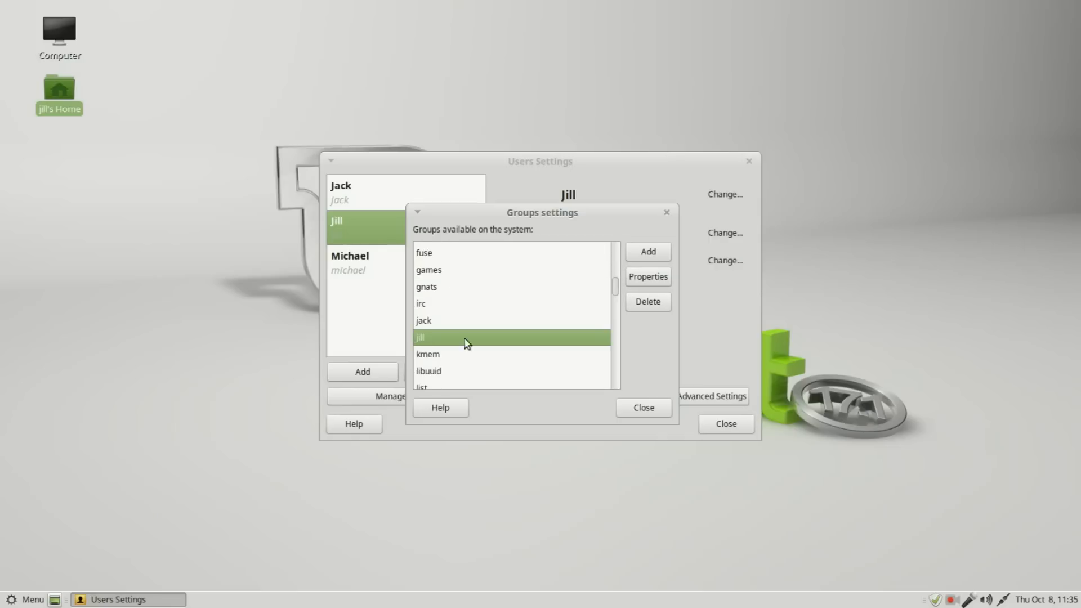
left_click(662, 280)
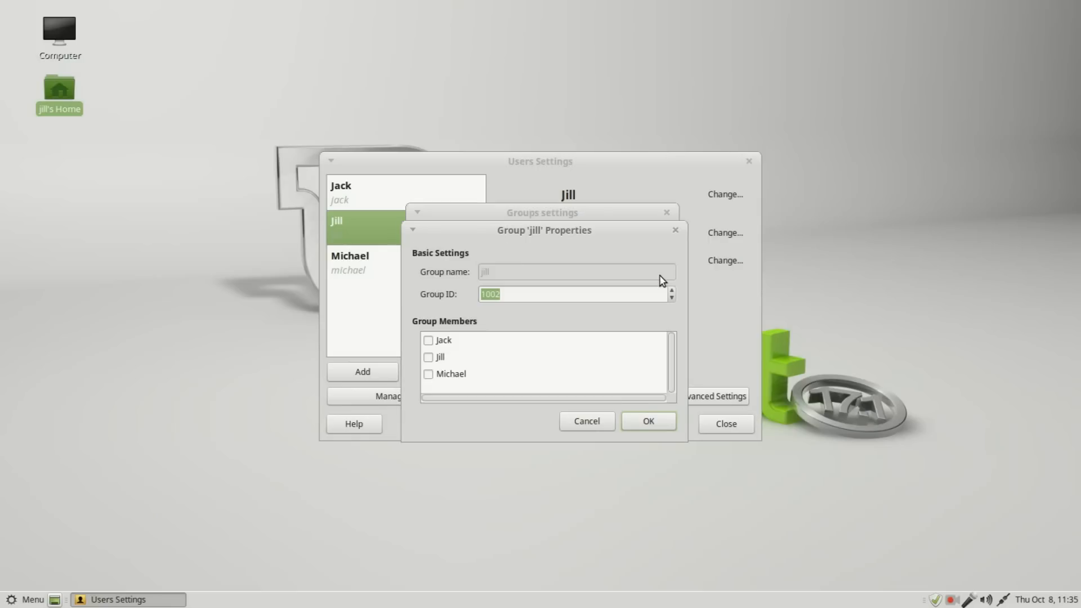
left_click(429, 341)
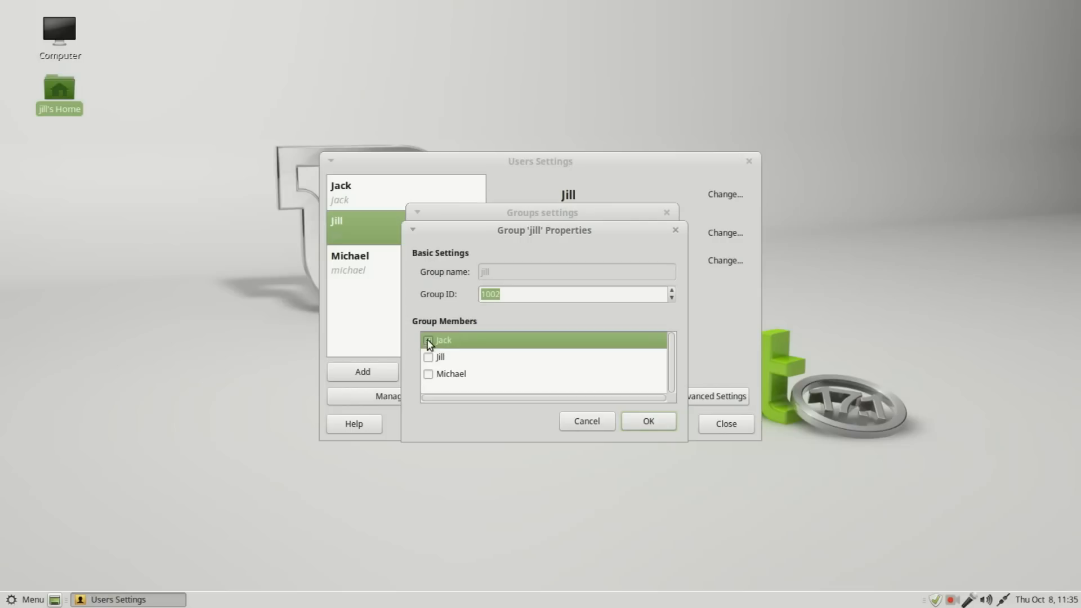
left_click(429, 357)
left_click(430, 374)
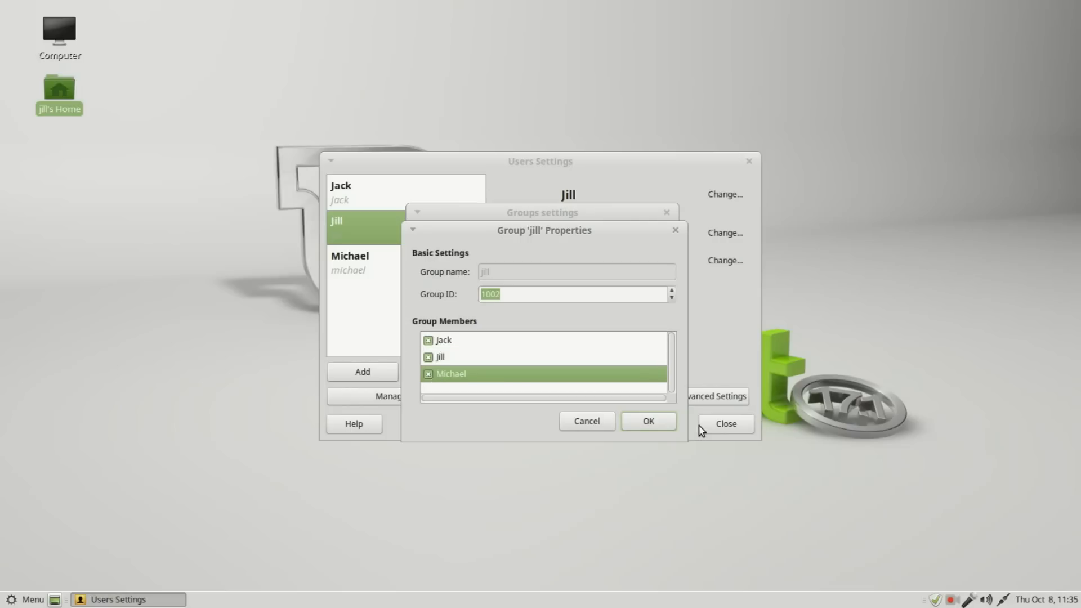
left_click(649, 423)
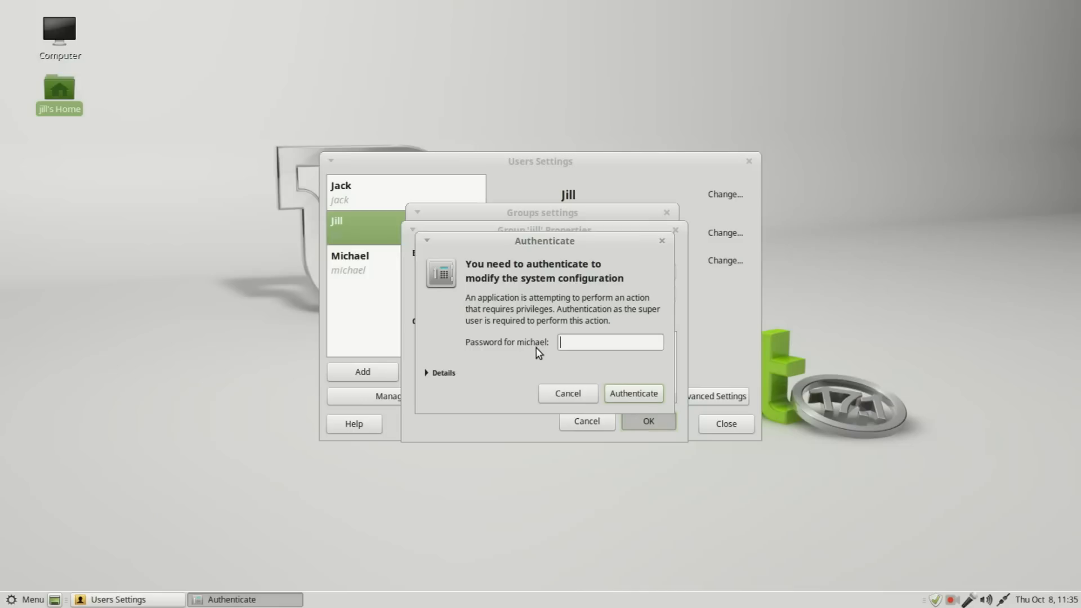
left_click(567, 394)
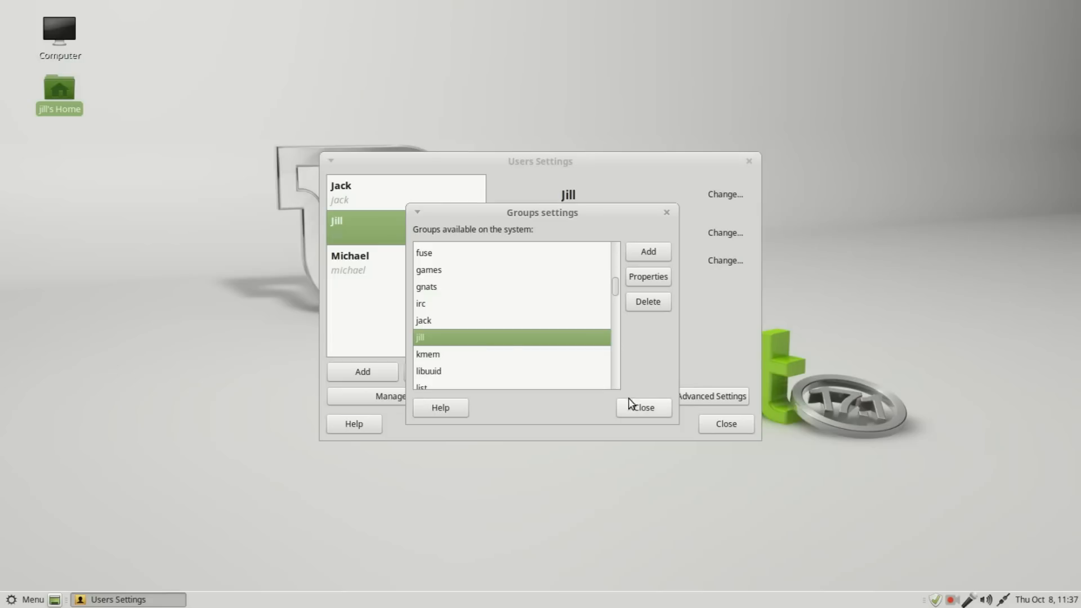
left_click(643, 411)
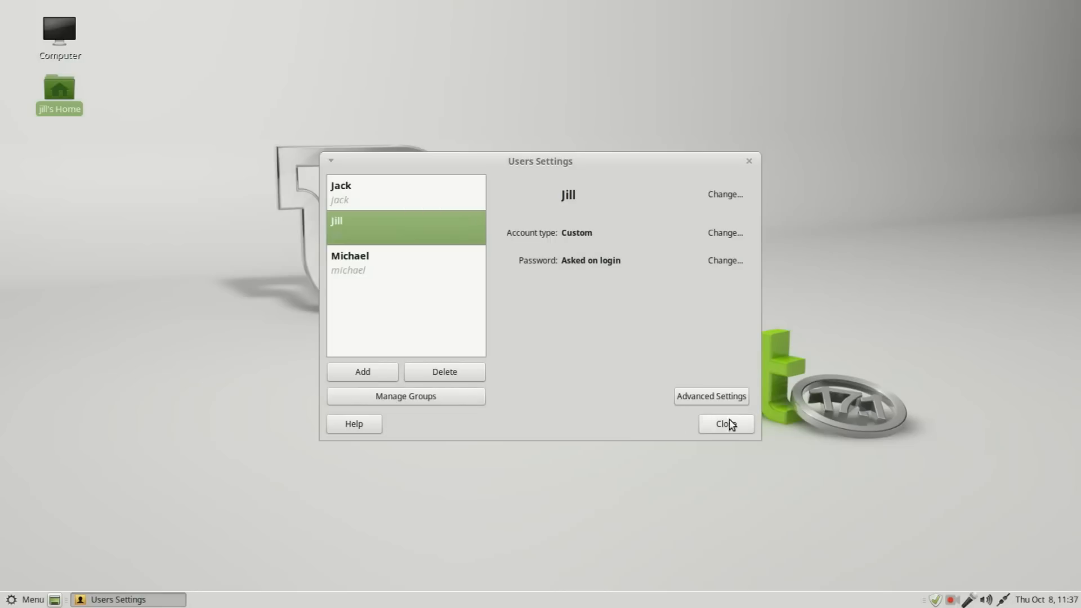
left_click(724, 424)
Step: Log out of the current session and log in as the third listed user, entering that account's password
left_click(23, 592)
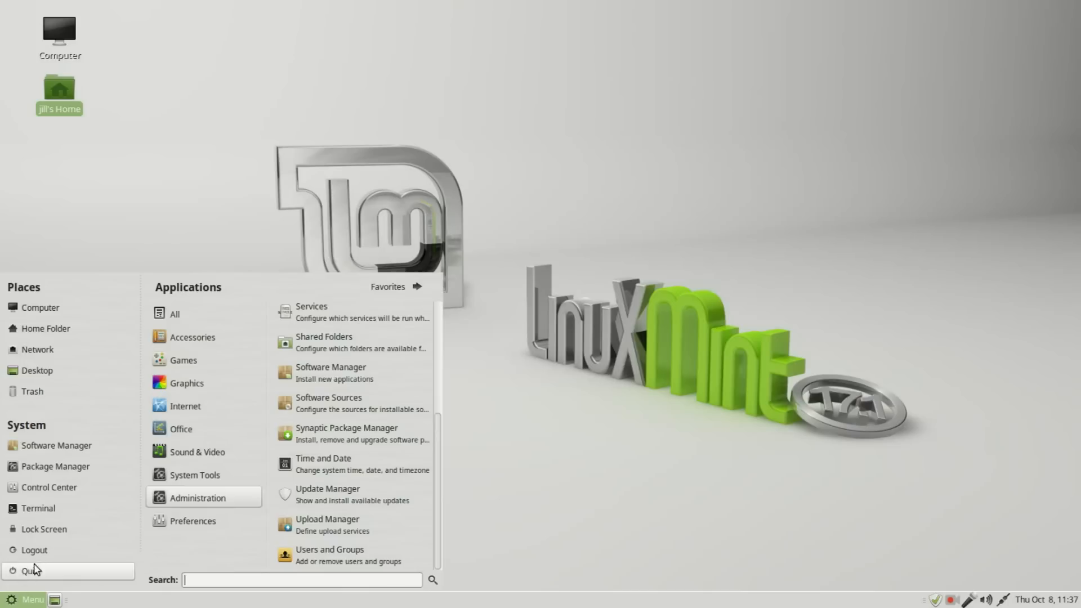
left_click(39, 551)
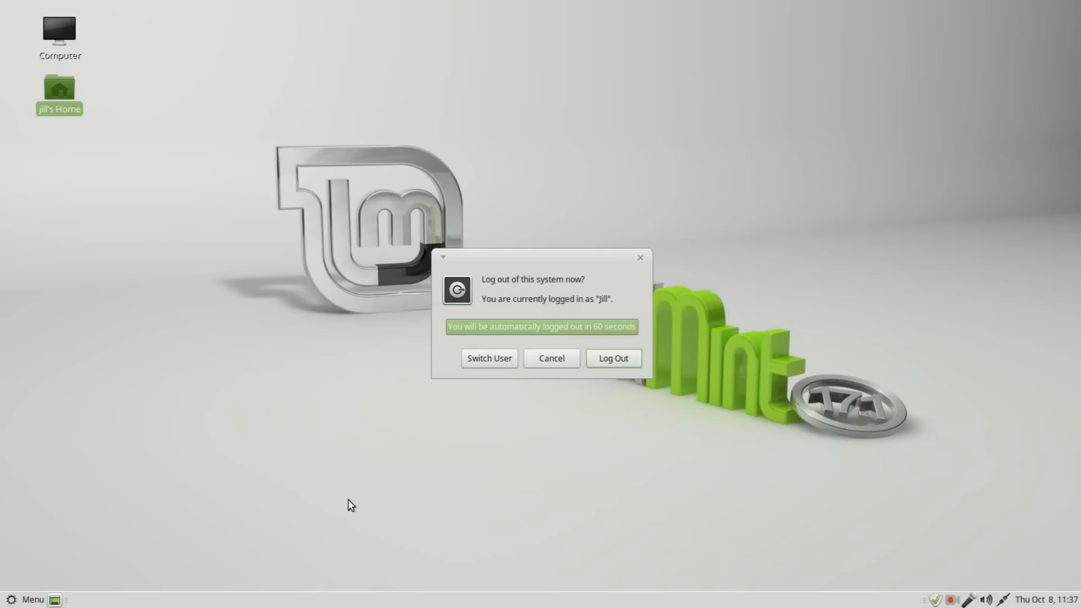
left_click(625, 357)
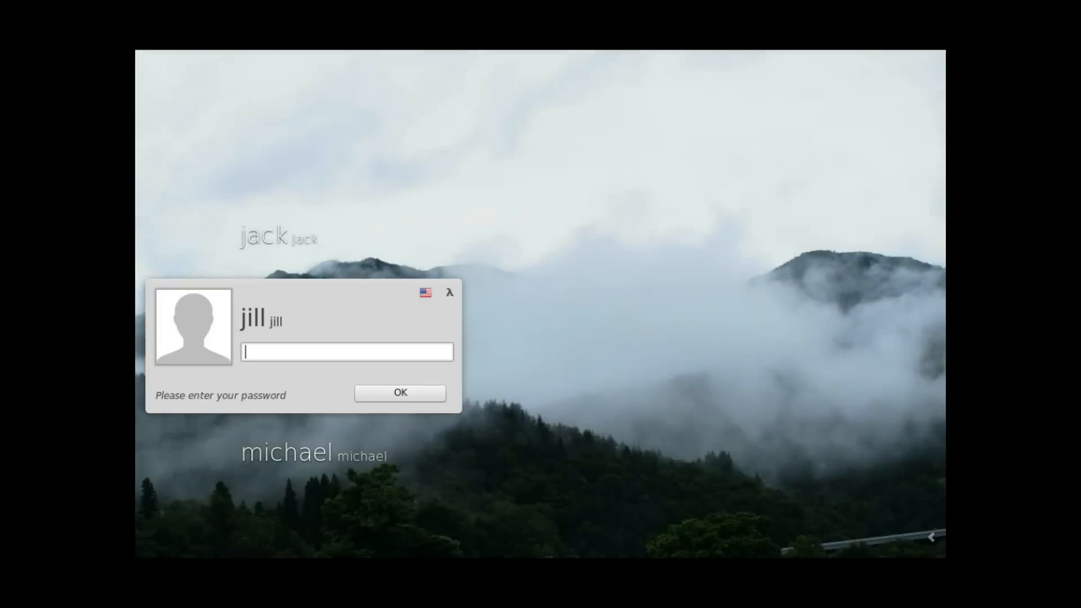
key("Down")
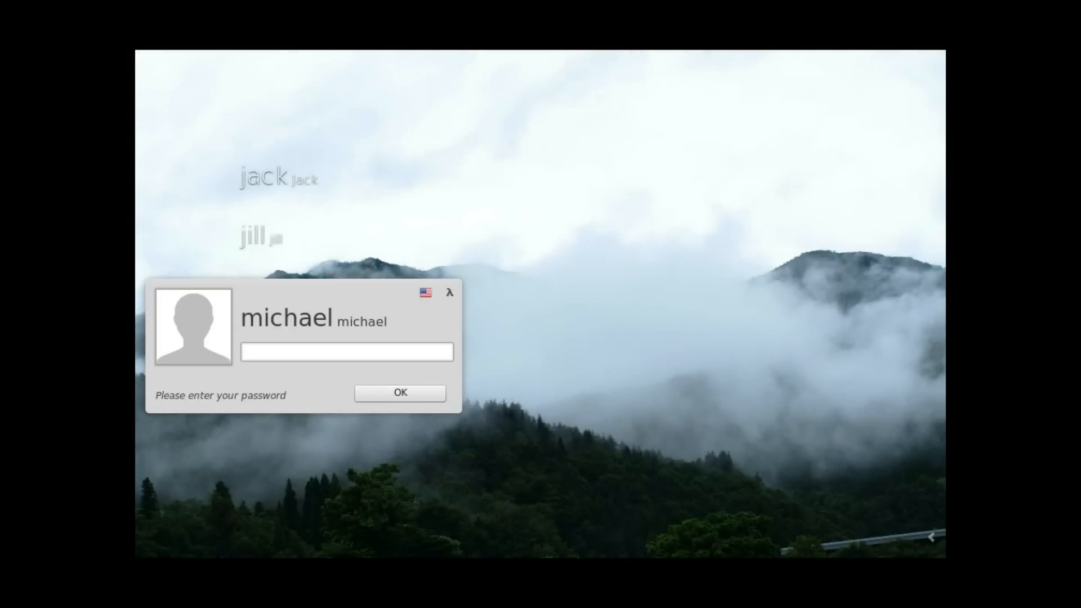
type("••••••••")
key("Return")
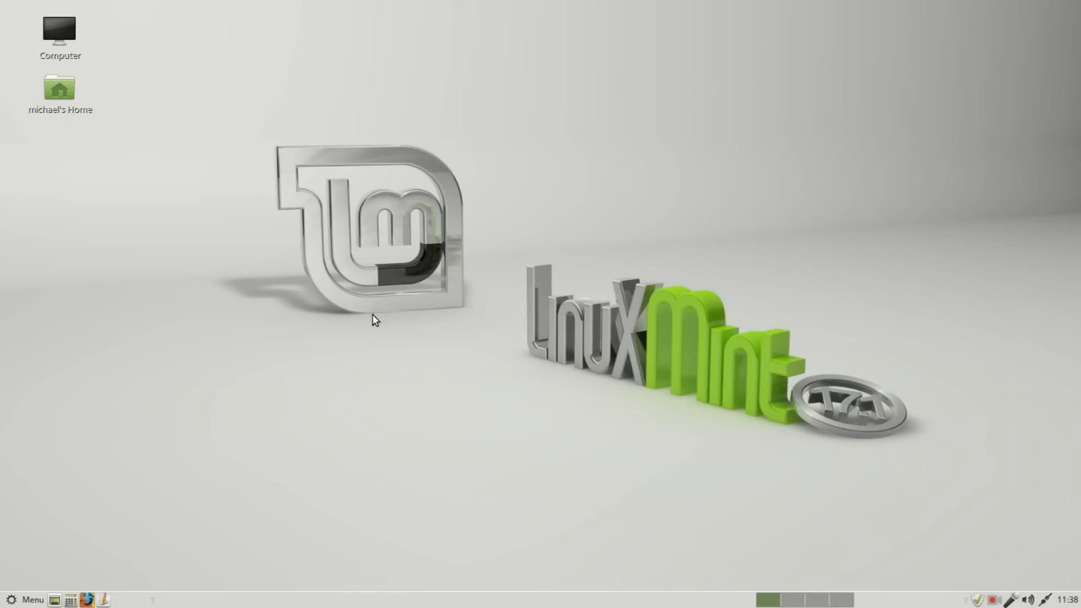
Step: Open Users and Groups from the third user's session and bring up the group management list
left_click(32, 599)
mouse_move(190, 503)
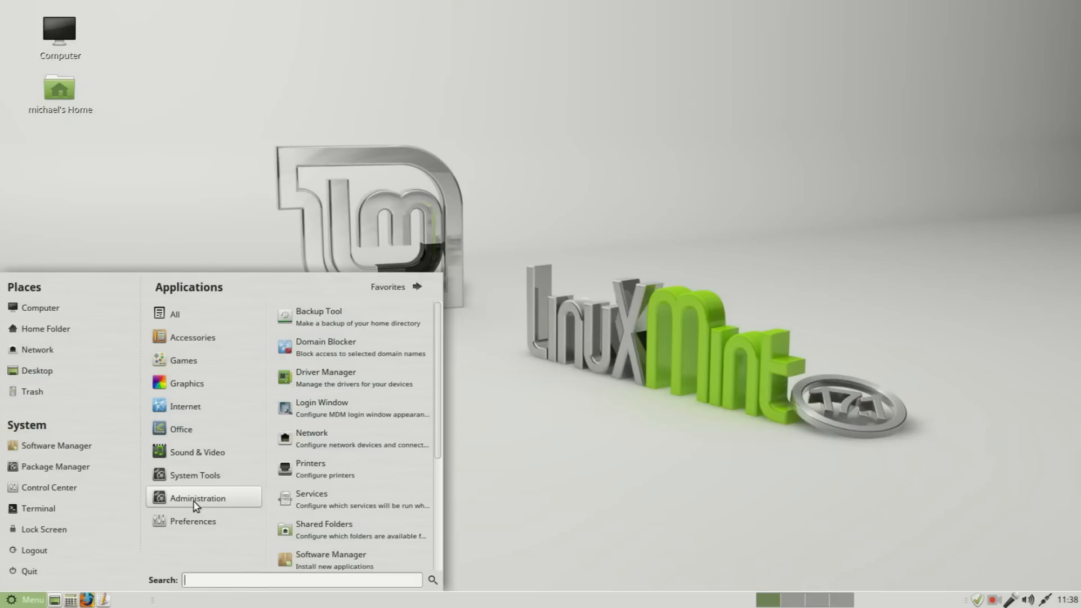
left_click_drag(442, 448, 445, 583)
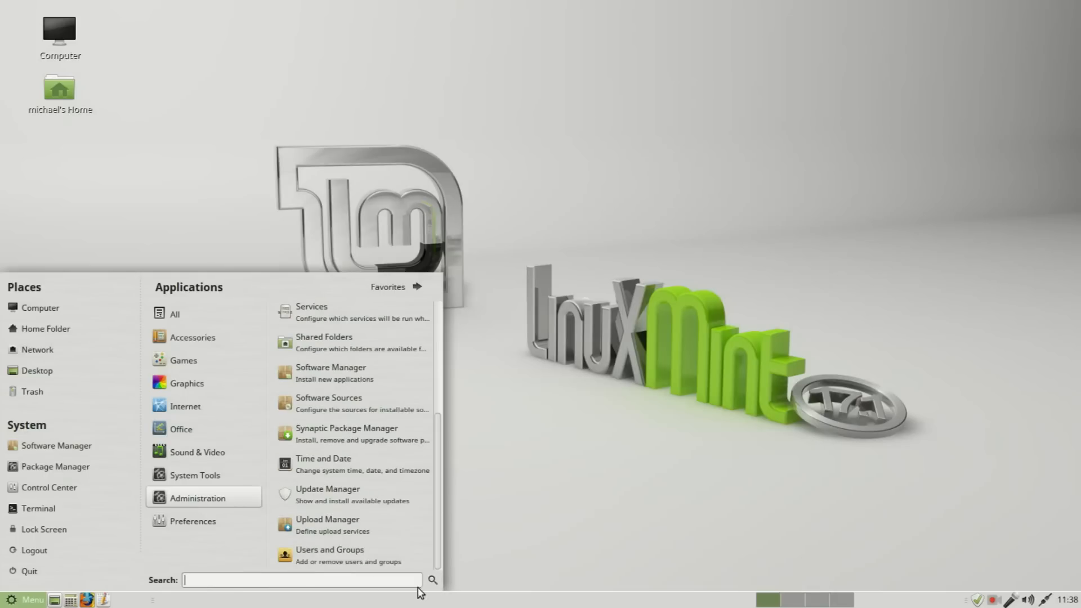
left_click(334, 557)
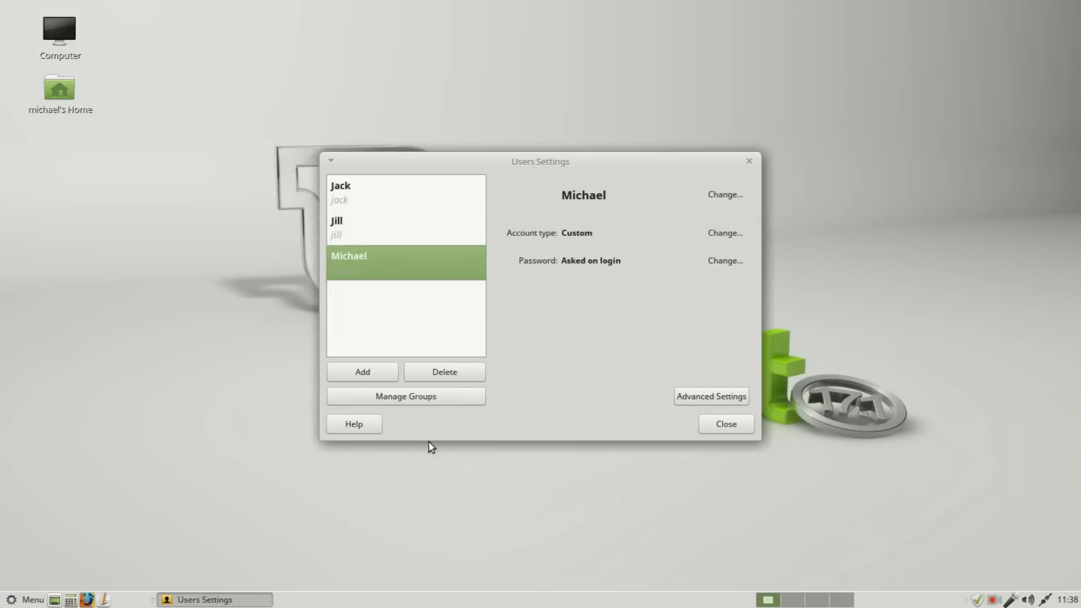
left_click(424, 397)
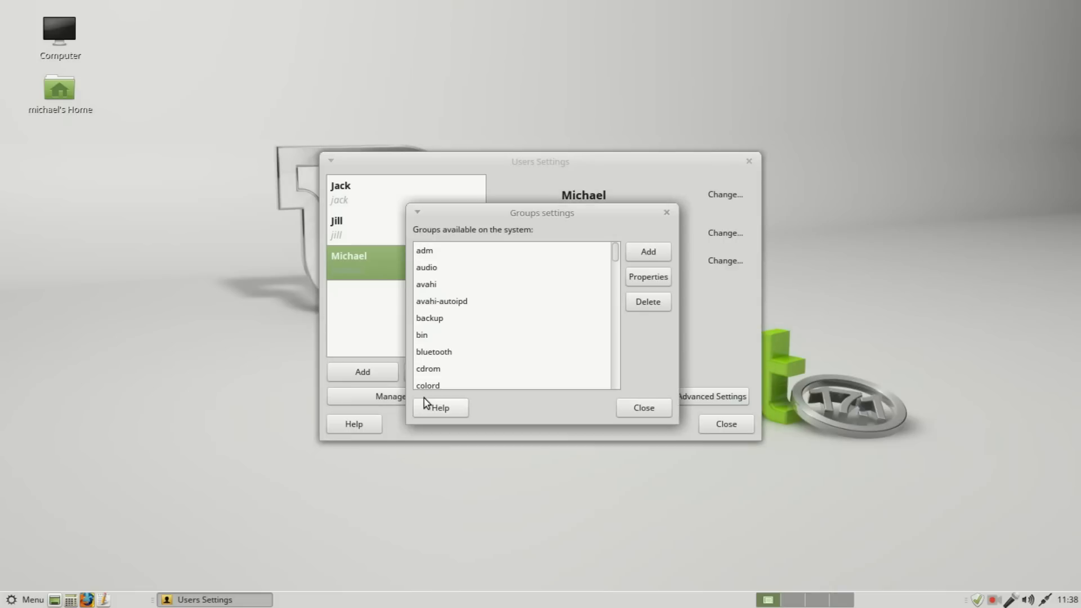
Step: Start adding a new group and authenticate the system change with the account password
left_click(648, 251)
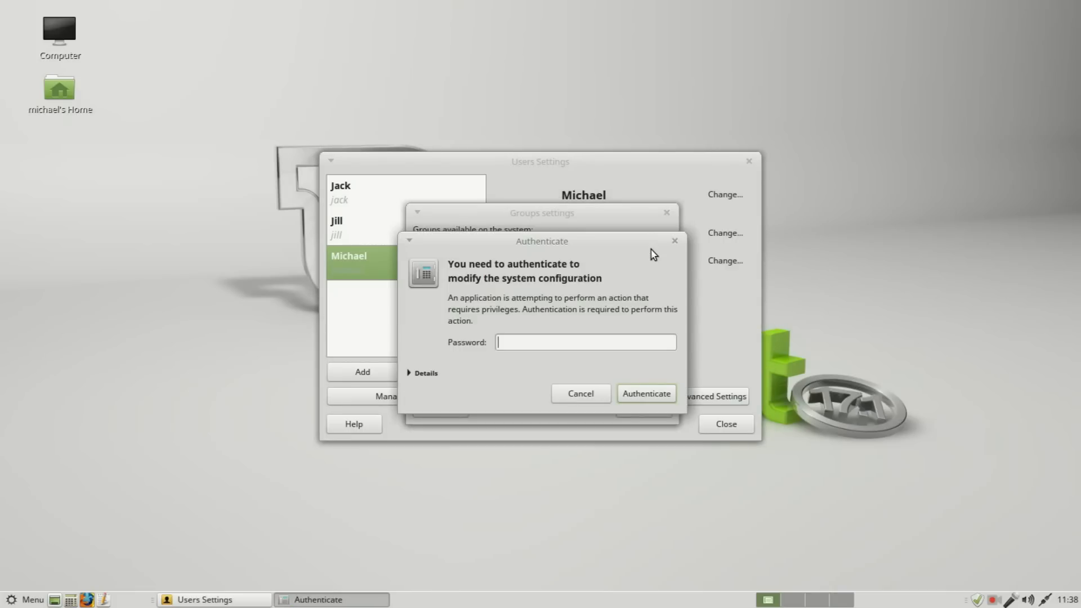
type("••••••••")
key("Return")
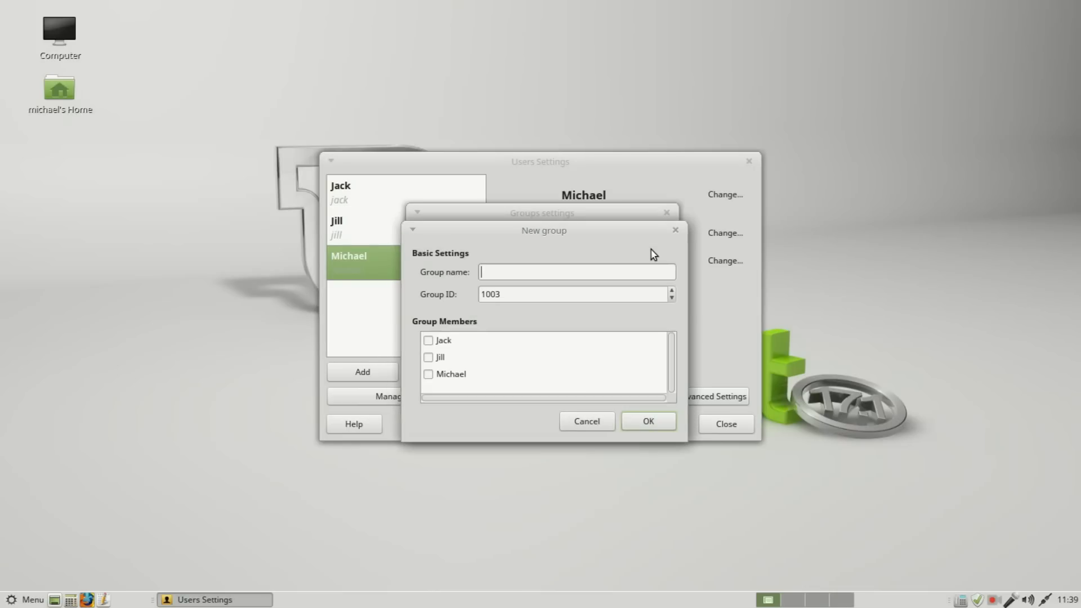
Step: Name the new group projectx, make the first and third listed users its members, save it, and close the group and user settings
type("projectx")
left_click(429, 341)
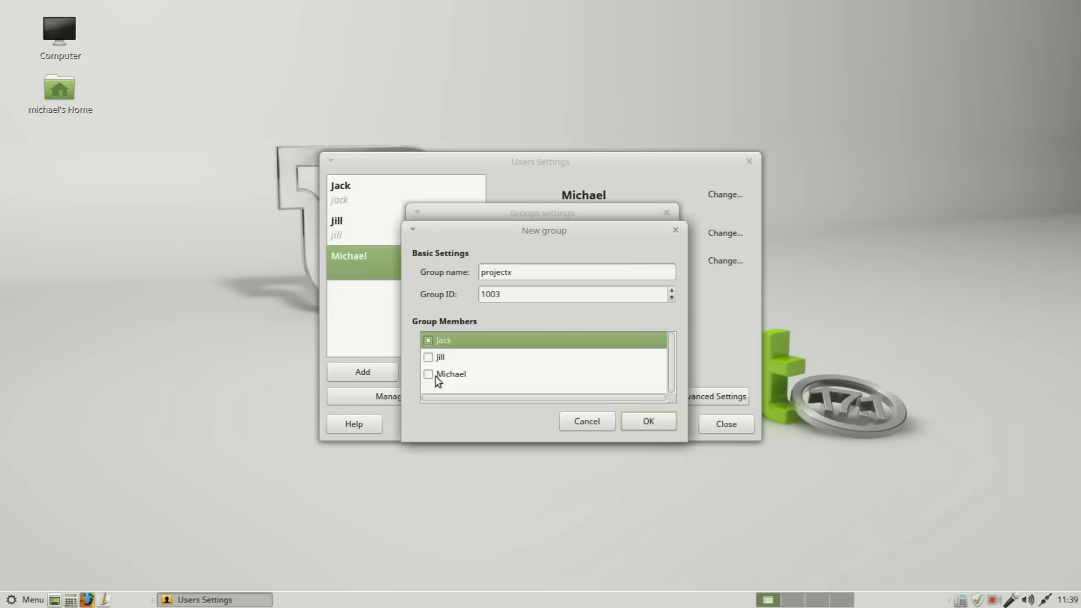
left_click(430, 374)
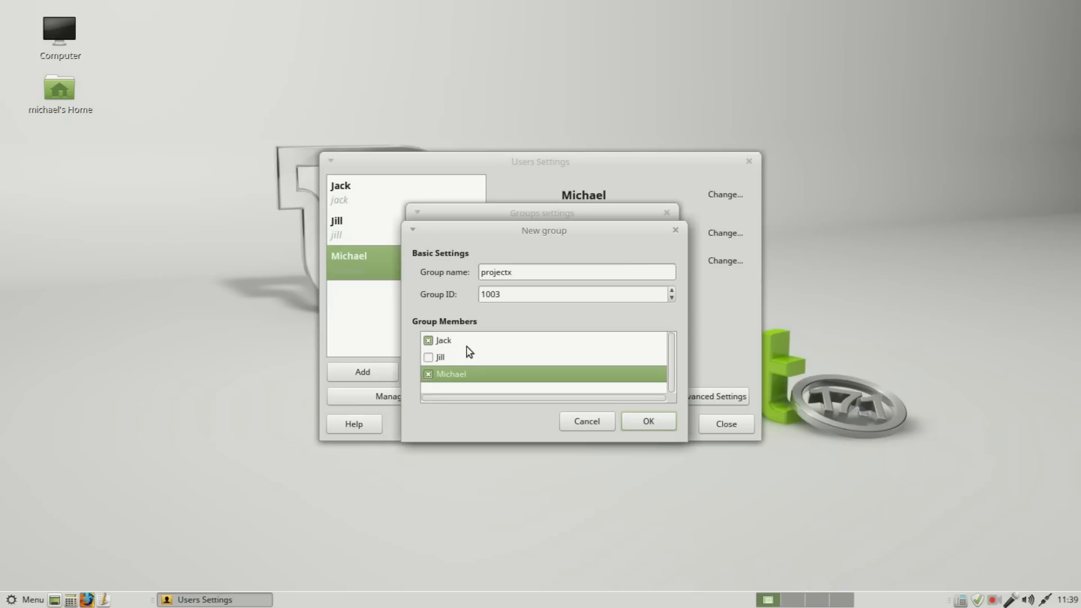
left_click(648, 420)
left_click(643, 411)
left_click(717, 424)
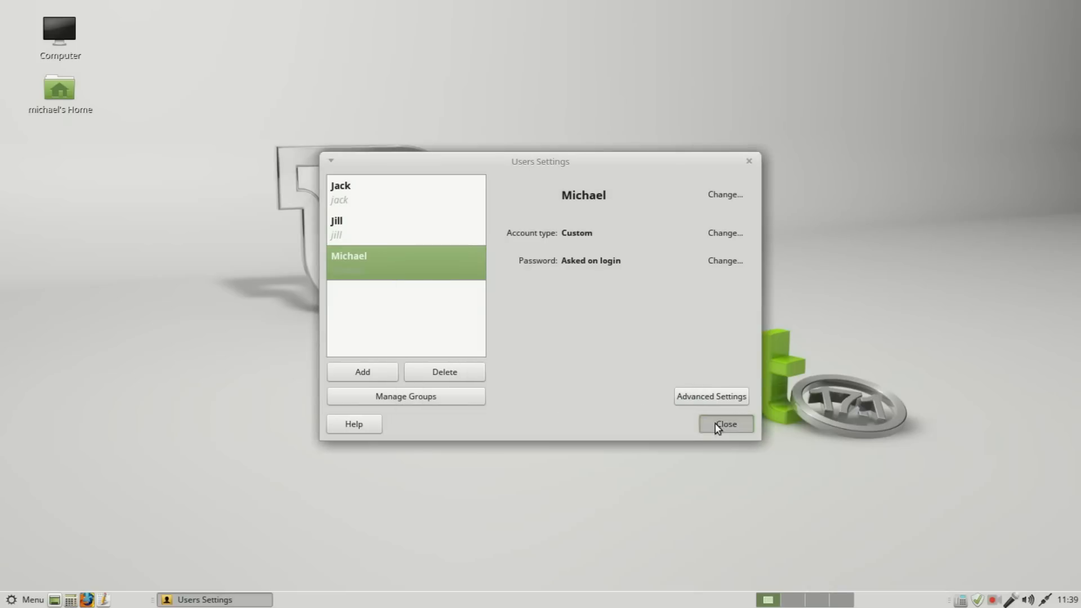
Step: Create a folder named Project X in the logged-in user's home folder
double_click(55, 91)
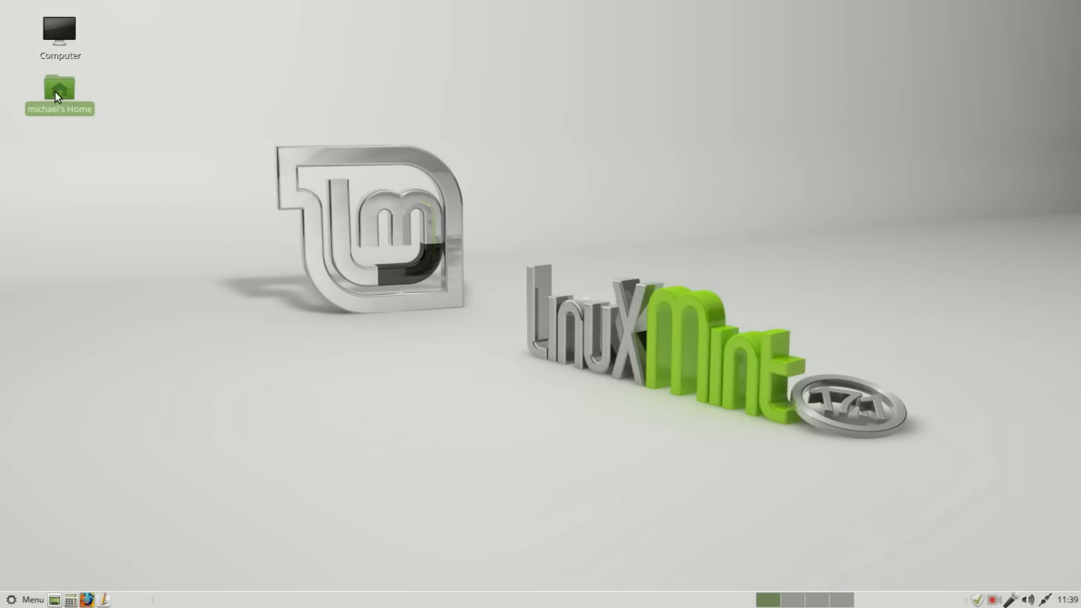
right_click(332, 443)
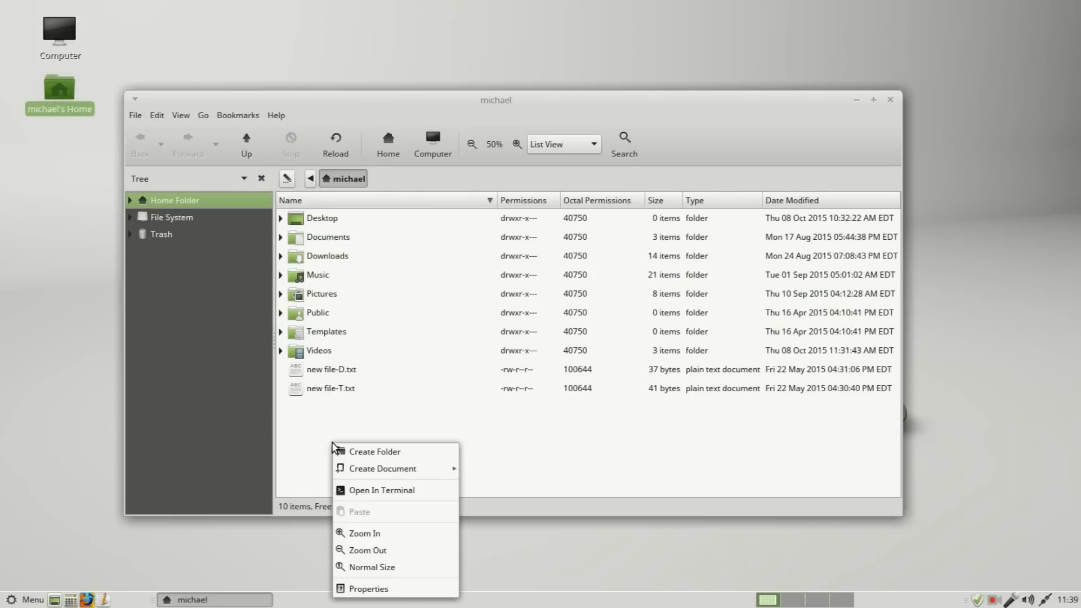
left_click(372, 453)
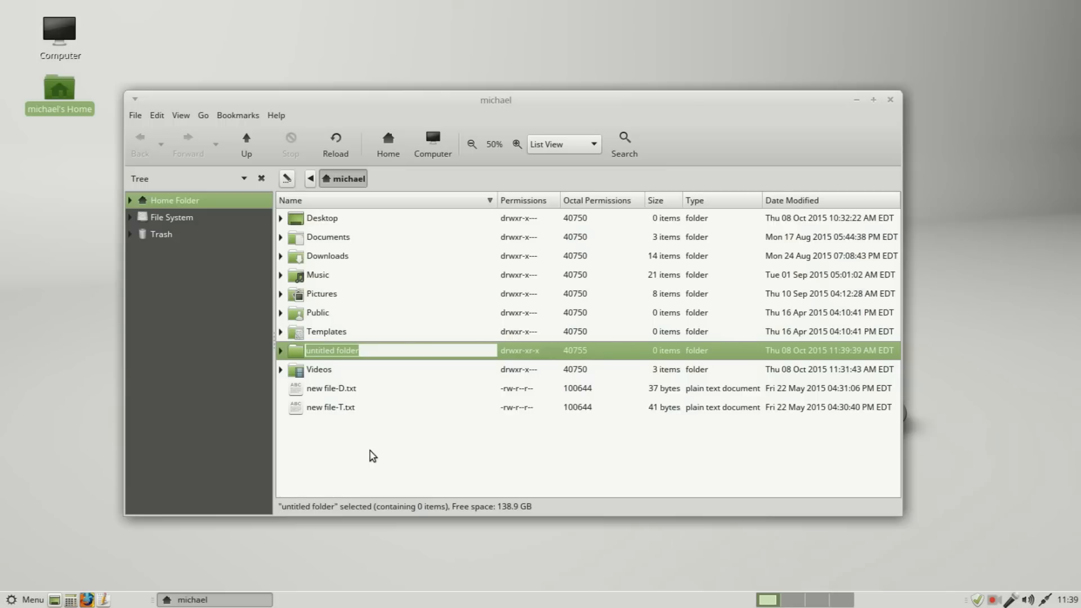
type("Project X")
key("Return")
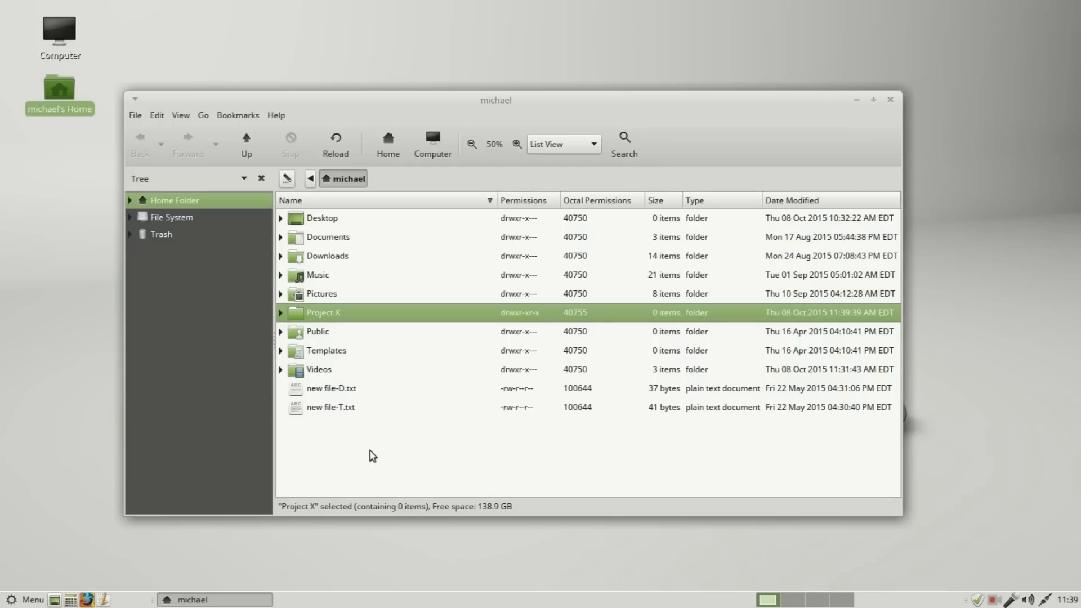
Step: Examine which groups can be assigned in the Project X folder's permissions, and close its properties and the file manager
right_click(350, 314)
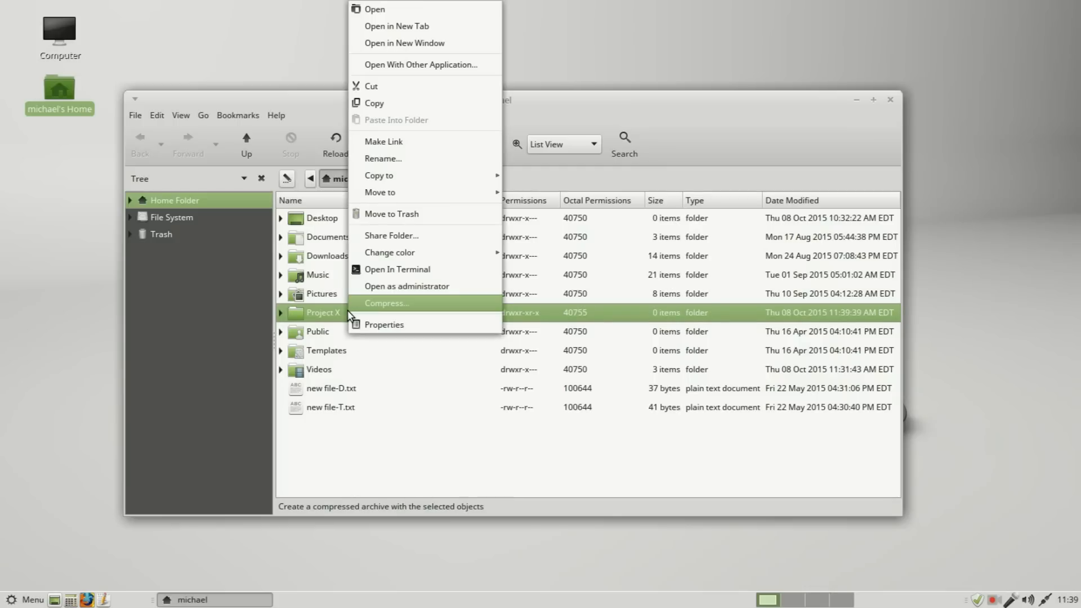
left_click(369, 325)
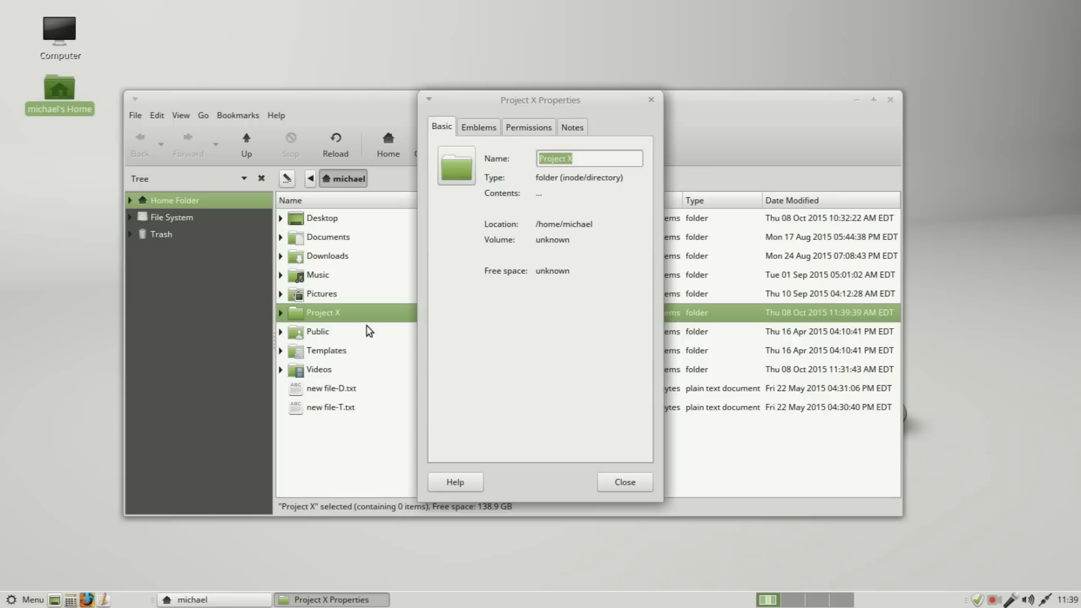
left_click(540, 128)
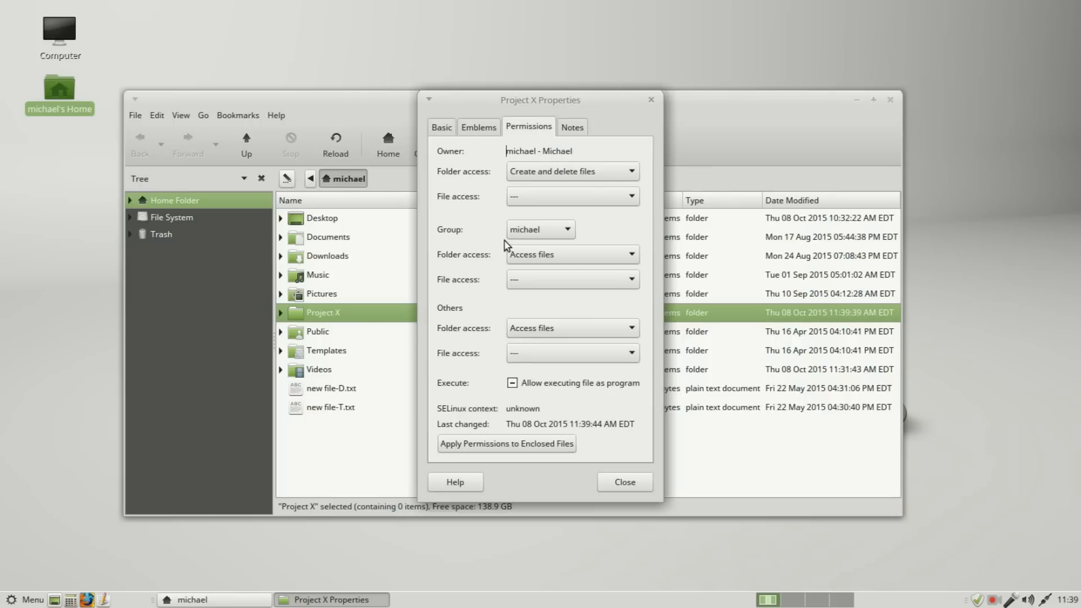
left_click(567, 233)
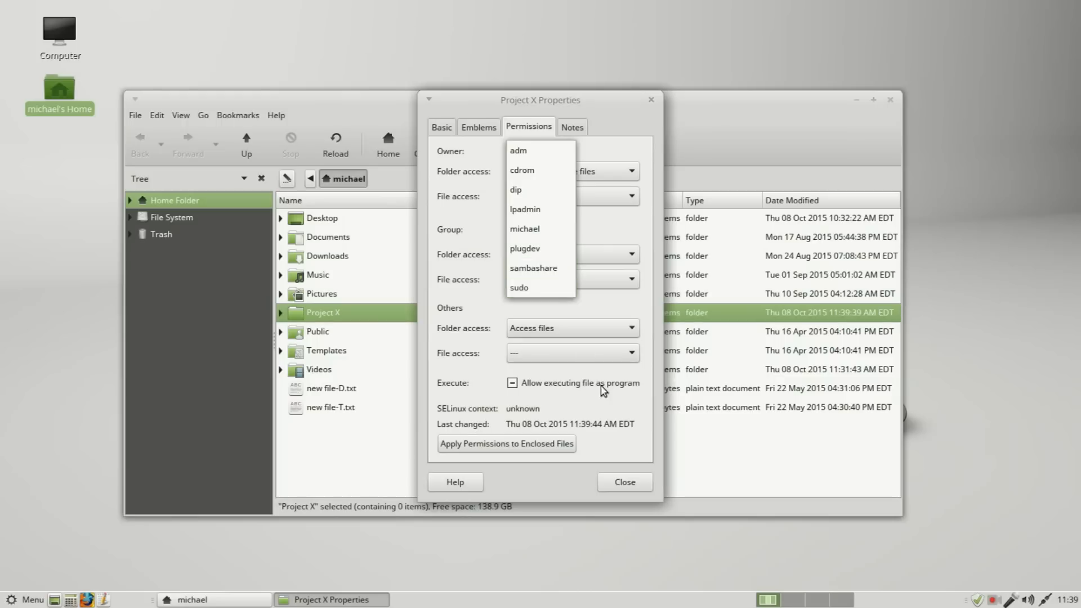
left_click(628, 484)
left_click(628, 484)
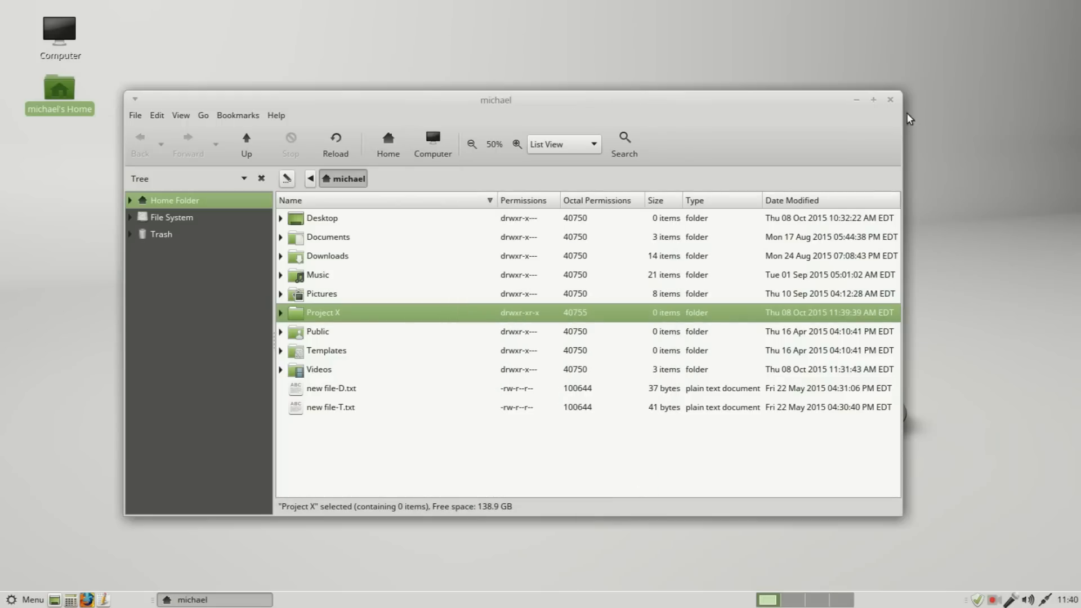
left_click(891, 100)
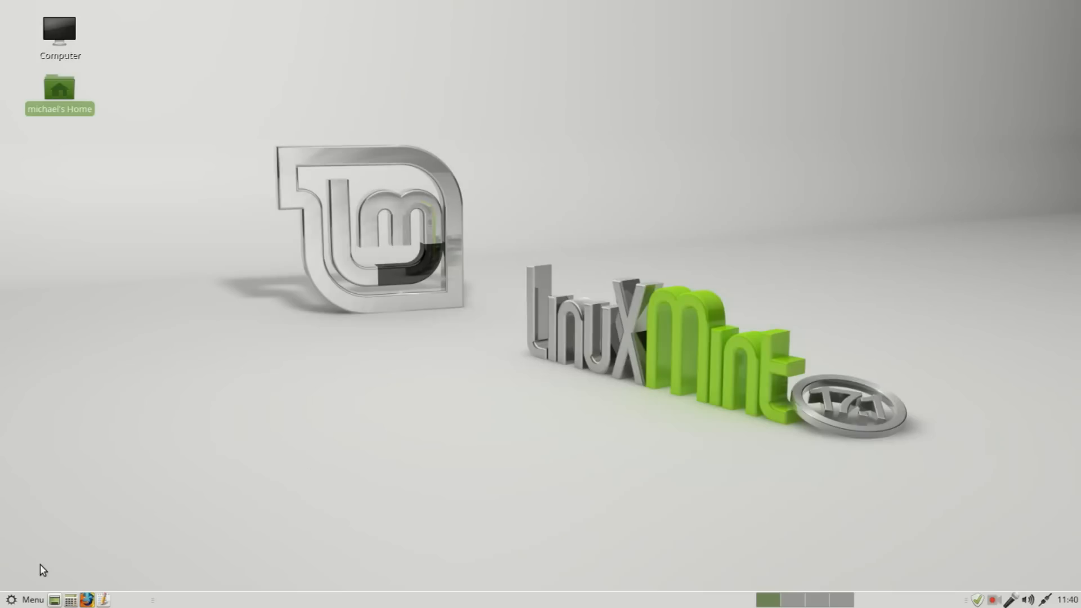
Step: Log out and back in to the same account with its password, and open the home folder
left_click(23, 602)
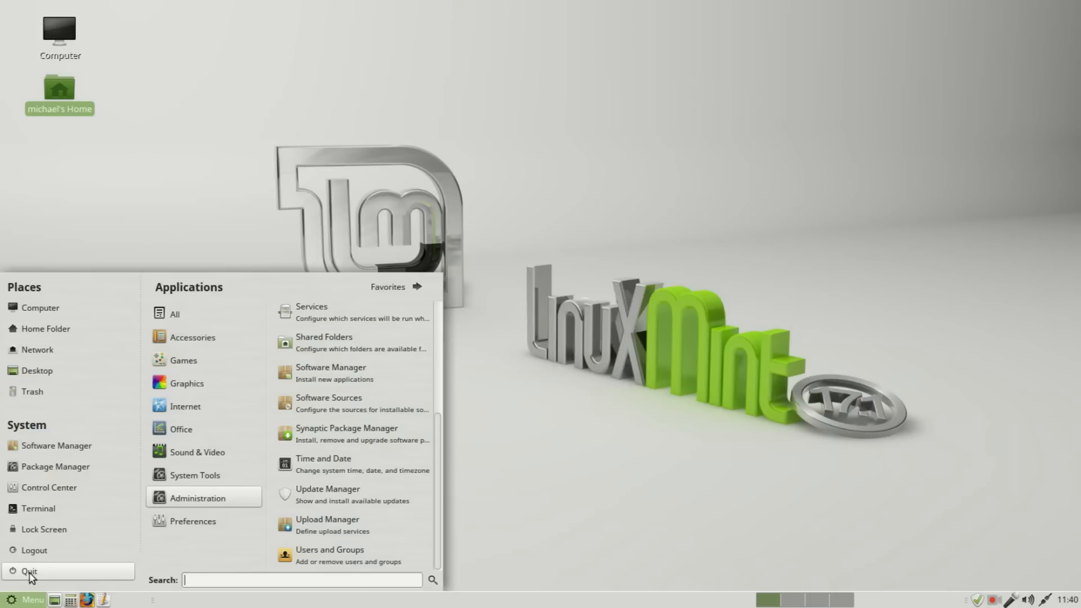
type("********")
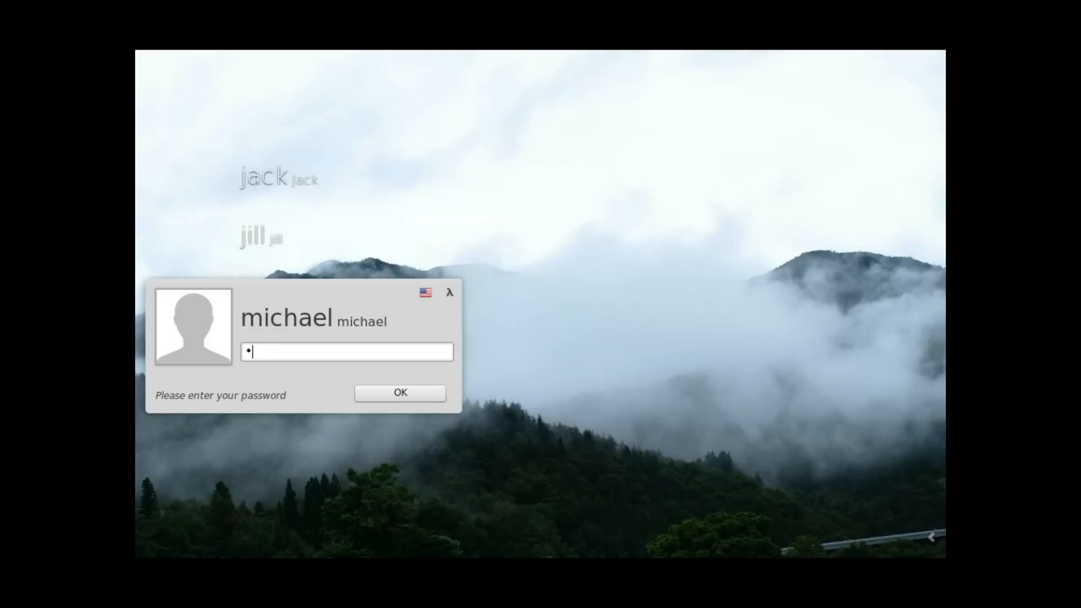
key("Return")
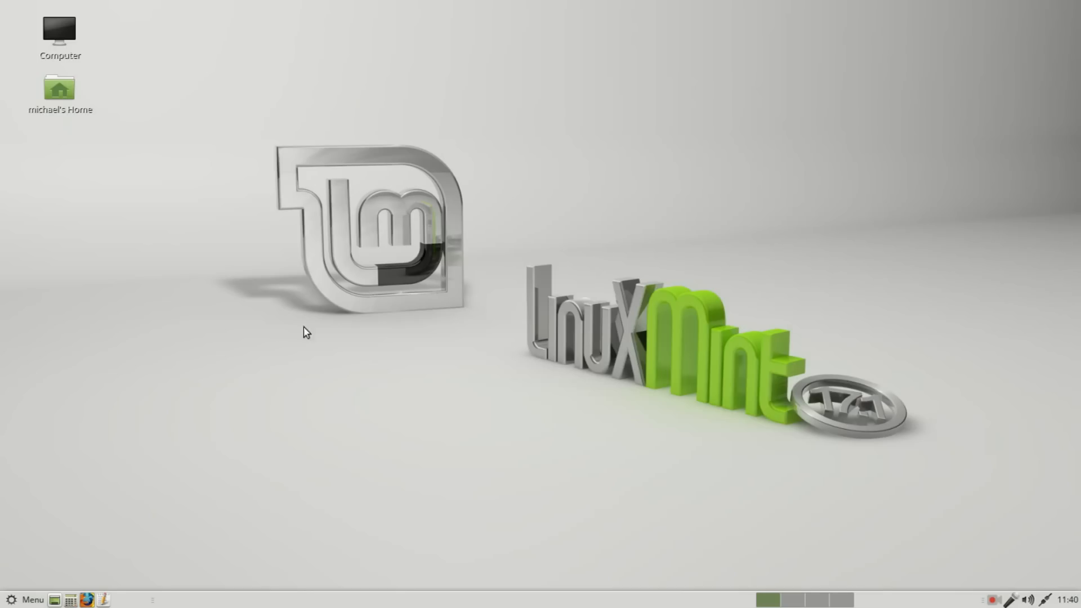
double_click(63, 92)
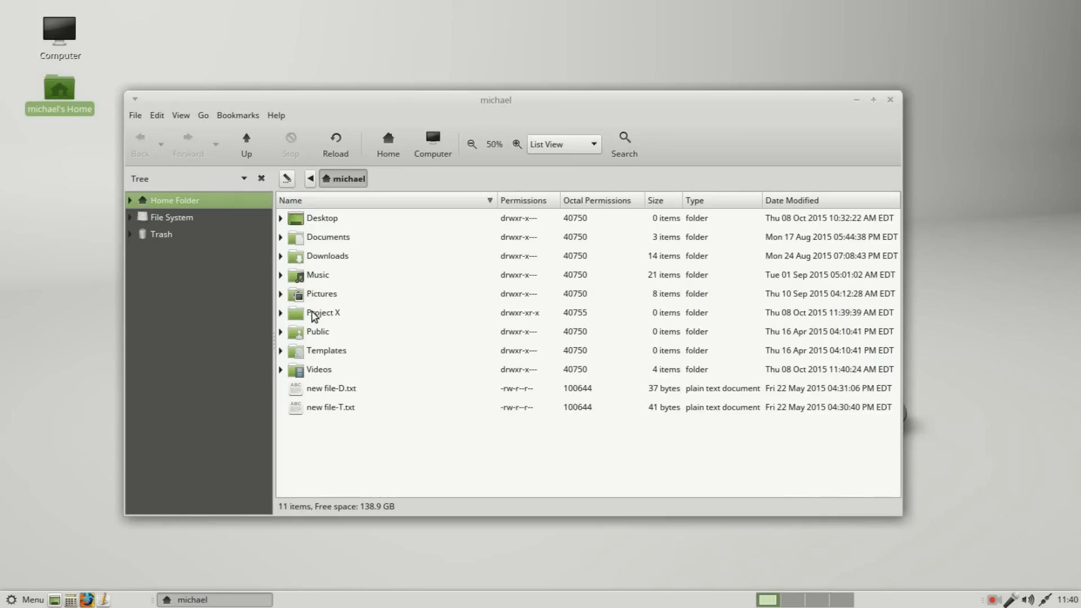
Step: Set the group of the Project X folder to projectx in its permissions
left_click(309, 317)
right_click(305, 319)
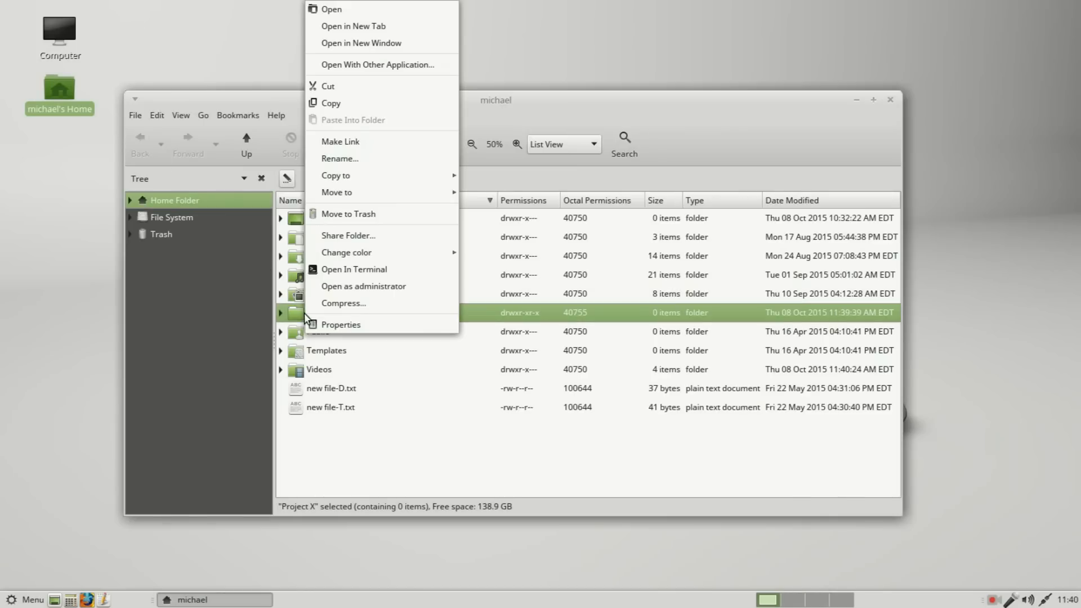
left_click(336, 324)
left_click(517, 133)
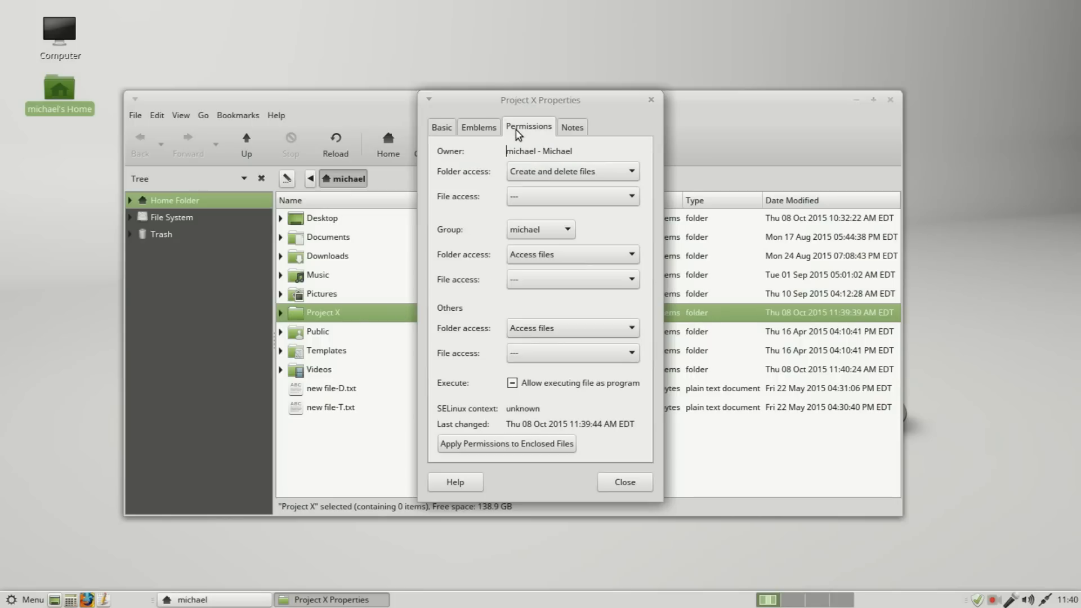
left_click(561, 231)
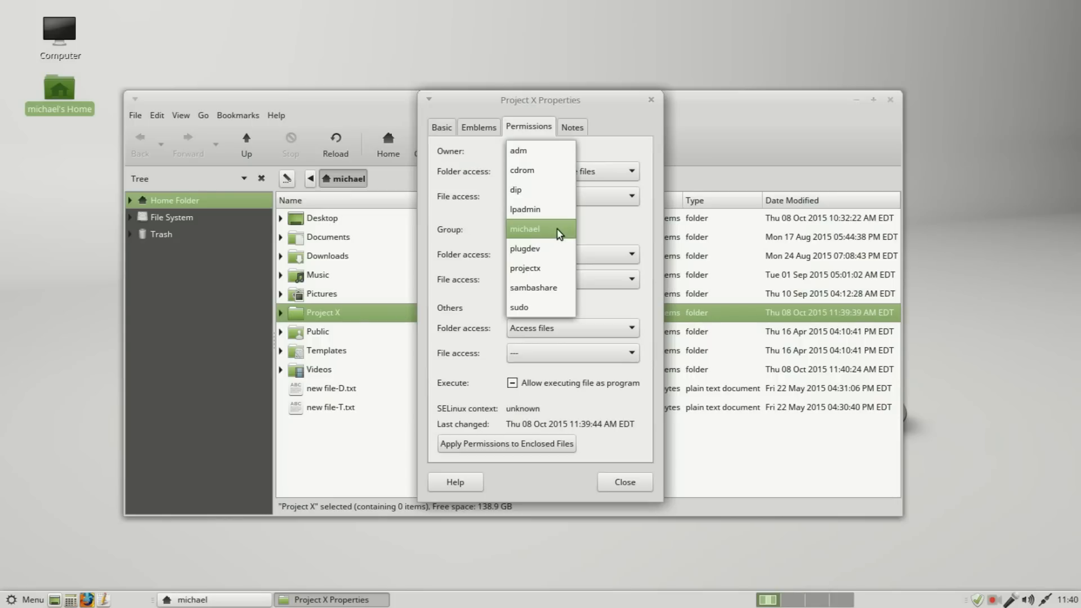
left_click(540, 275)
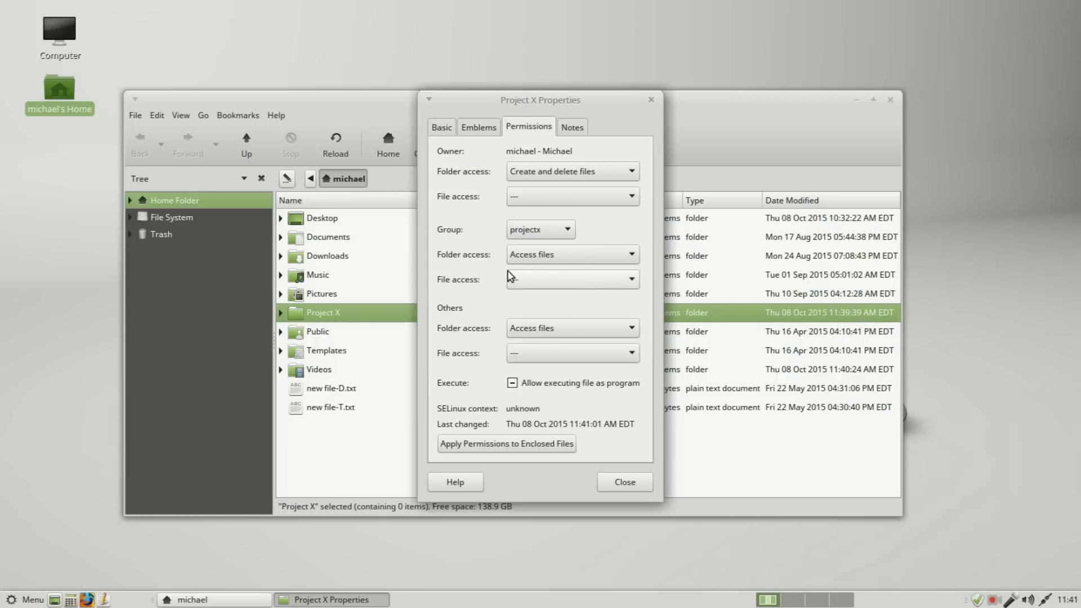
Step: Let the group create and delete files in Project X, apply the permissions to enclosed files, and close the properties
left_click(579, 258)
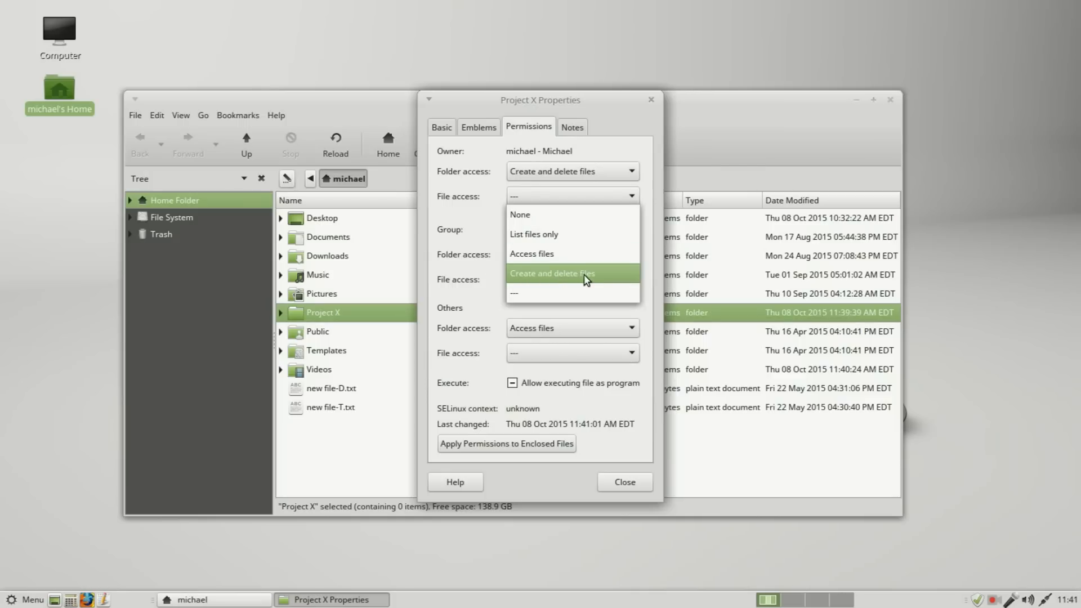
left_click(585, 278)
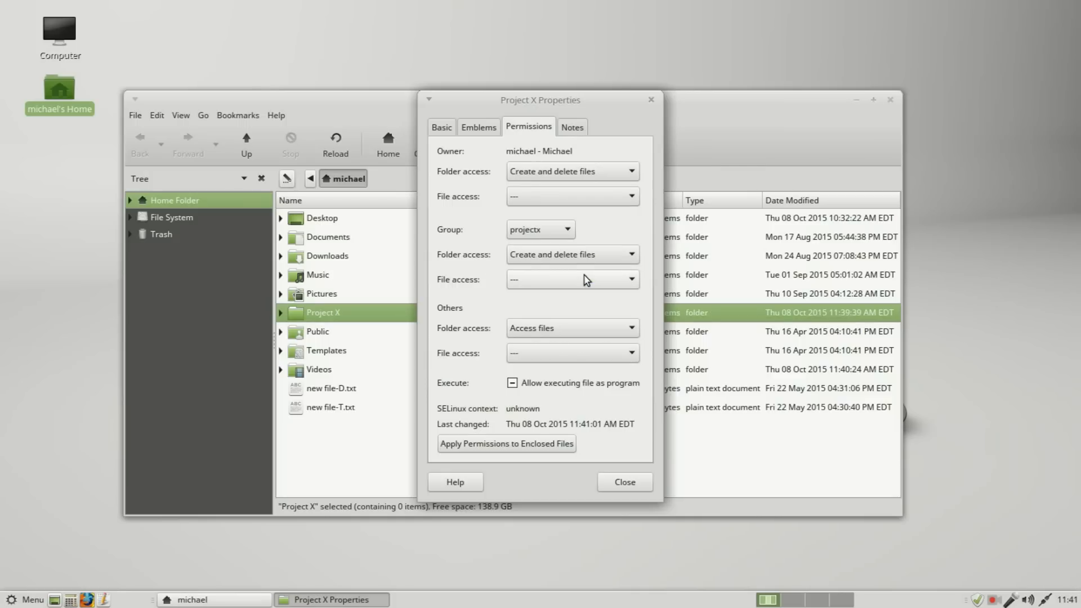
left_click(508, 445)
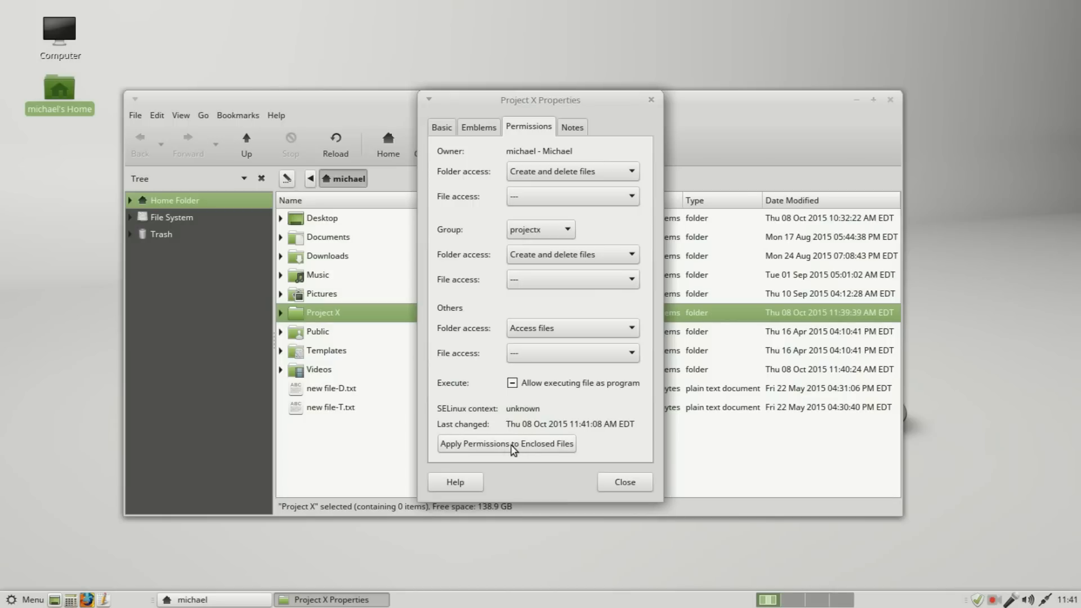
left_click(637, 488)
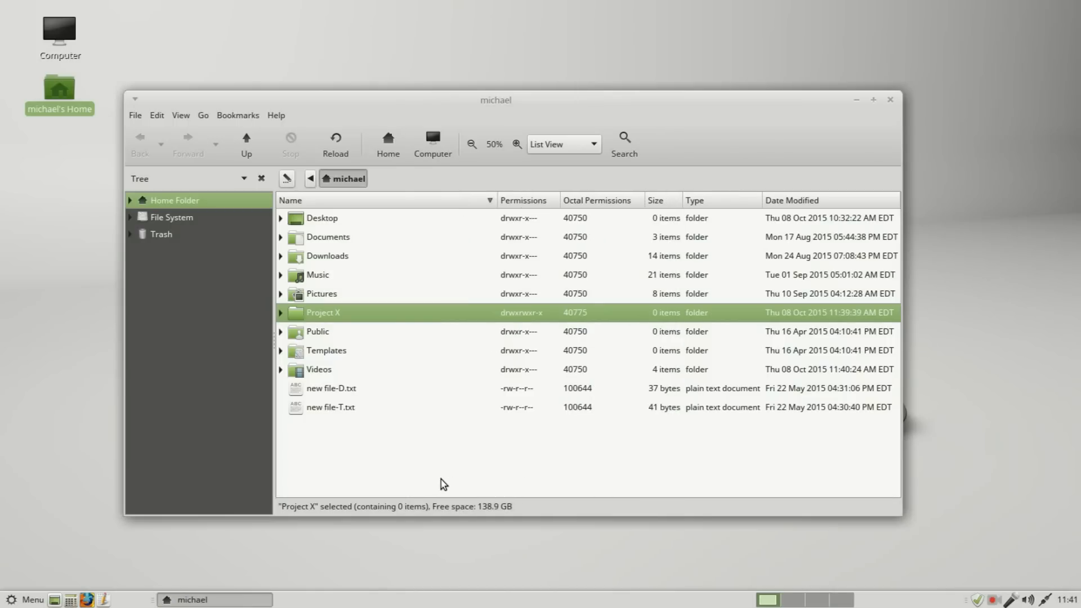
Step: In the system's home directory, set the group of the logged-in user's home folder to projectx
left_click(310, 178)
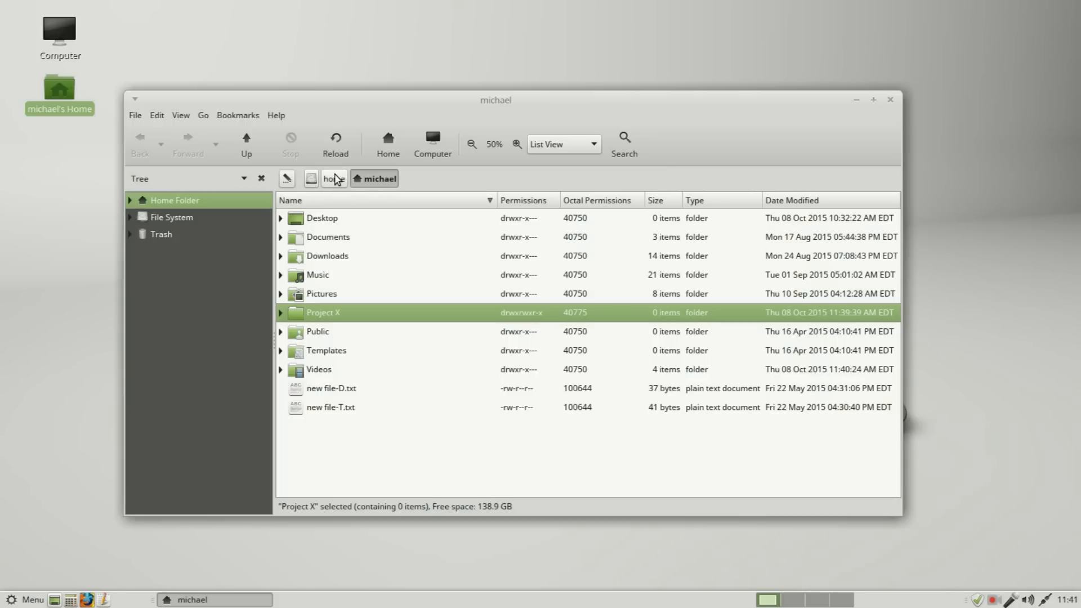
left_click(335, 178)
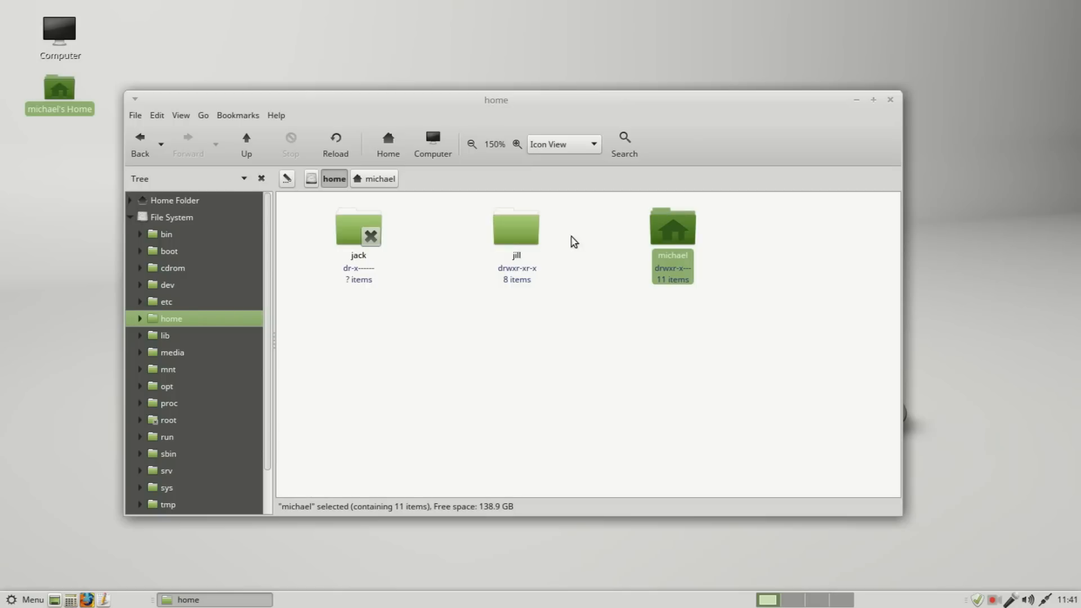
right_click(676, 234)
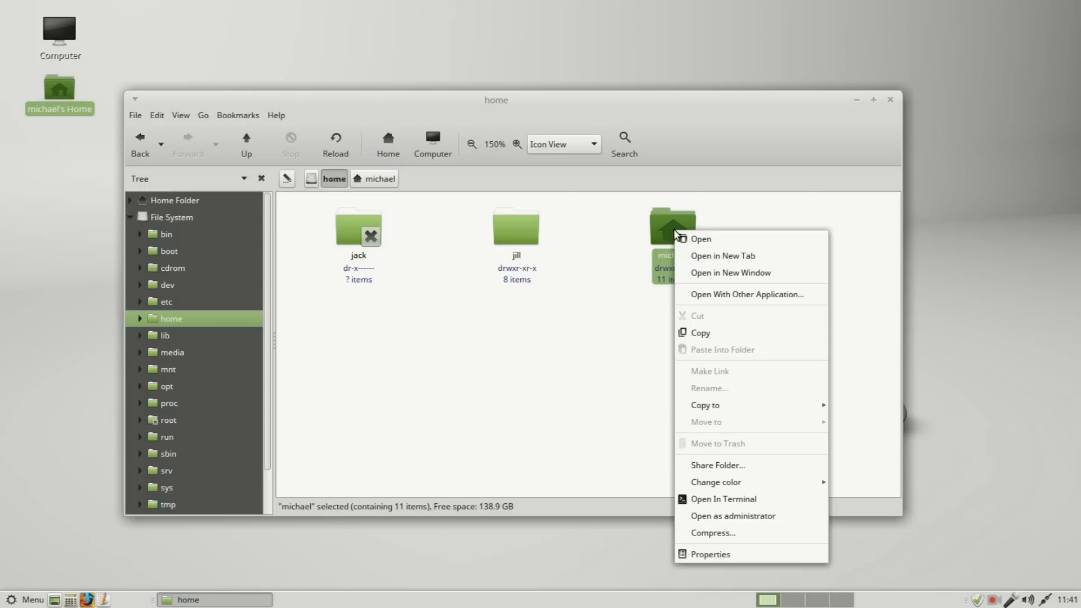
left_click(690, 555)
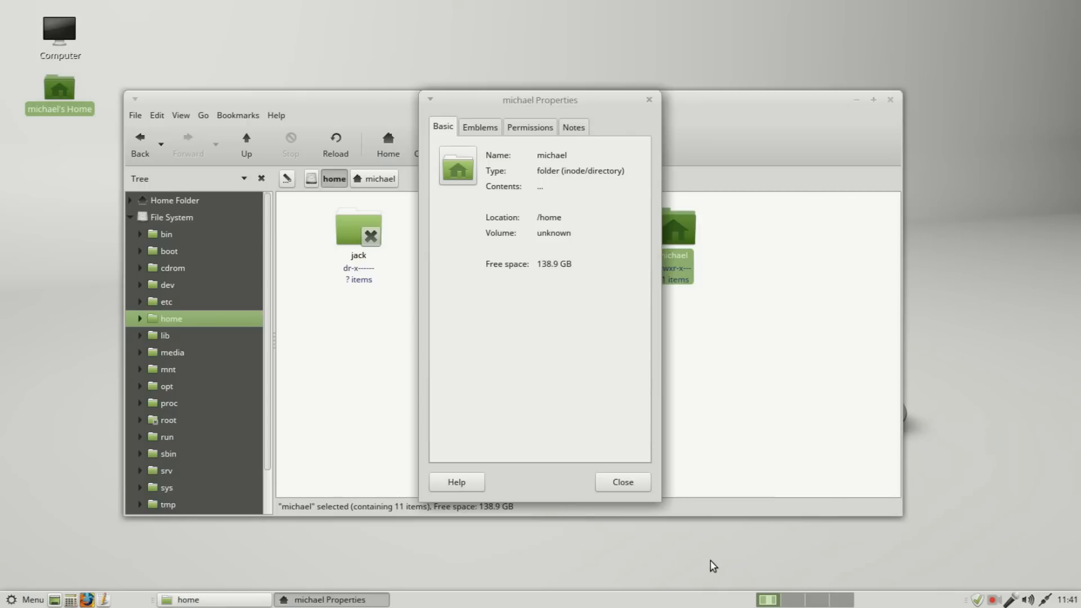
left_click(523, 129)
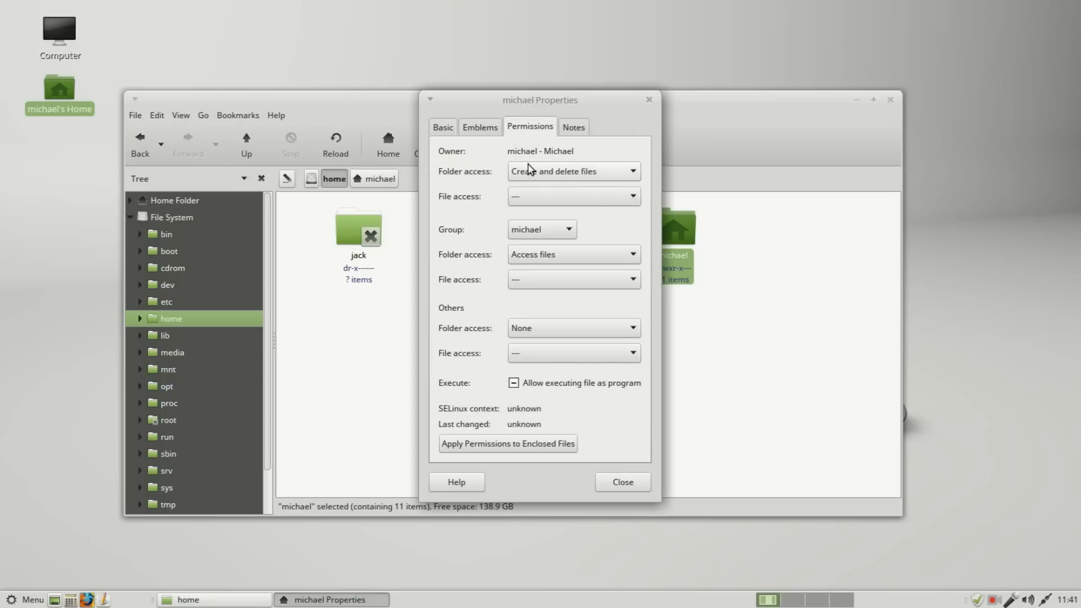
left_click(557, 236)
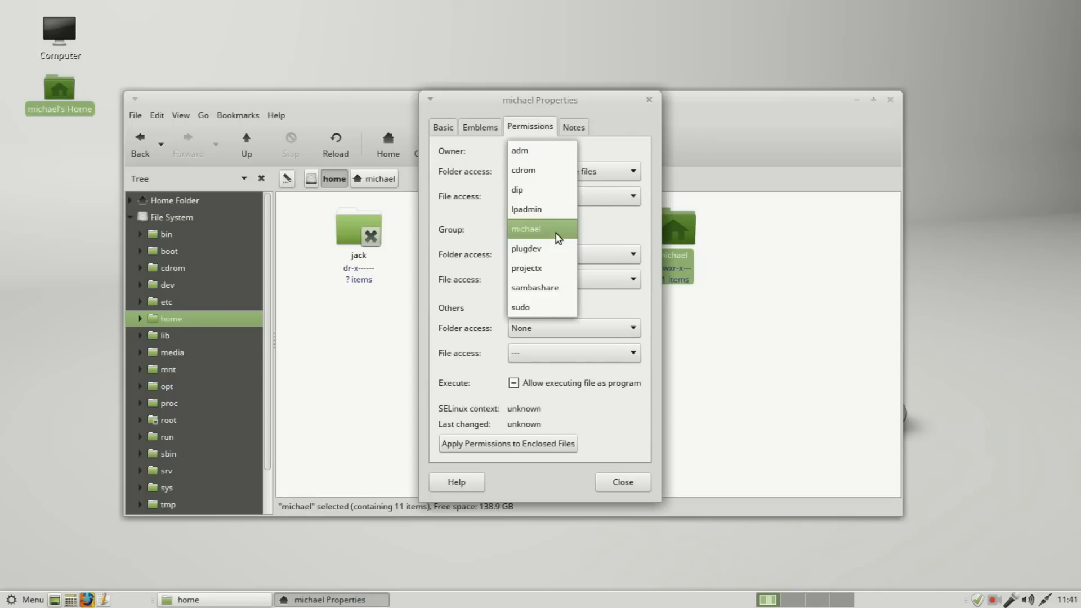
left_click(542, 267)
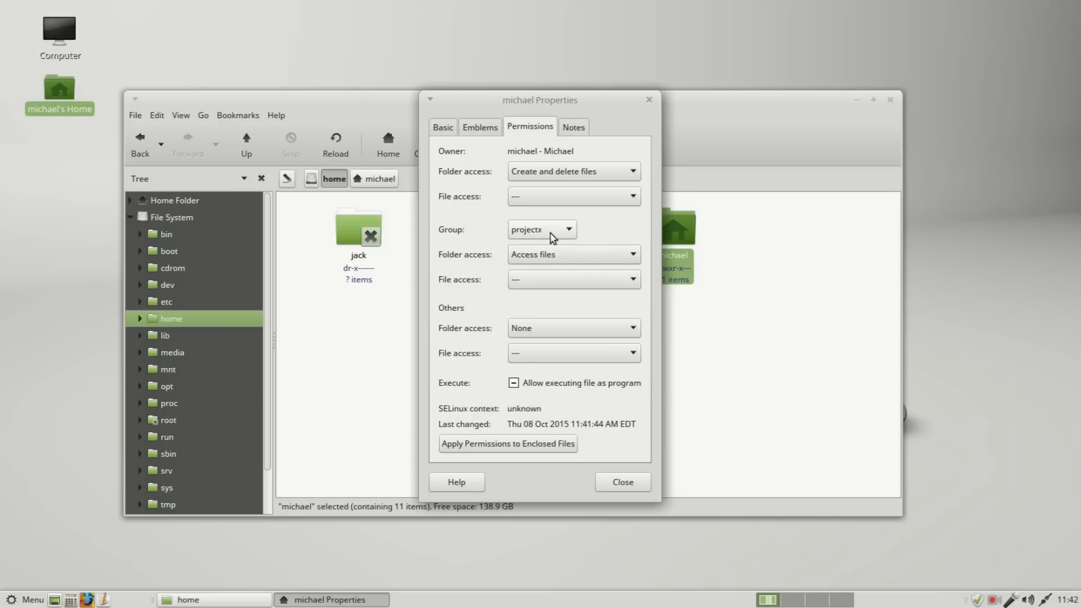
Step: Choose Access files as the group's folder access on the home folder, and close its properties and the file manager
left_click(634, 257)
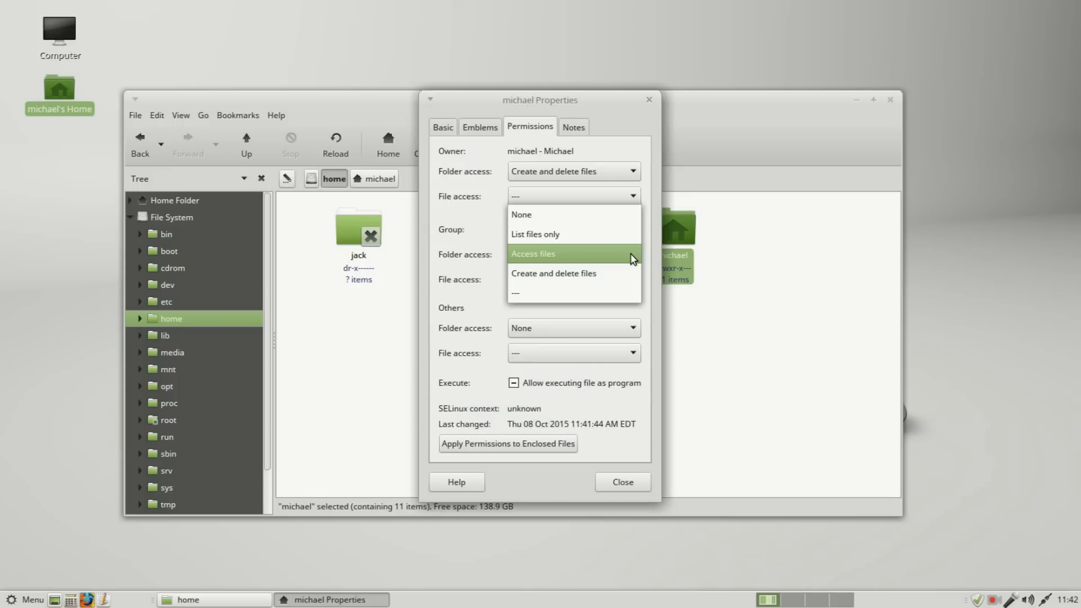
left_click(562, 261)
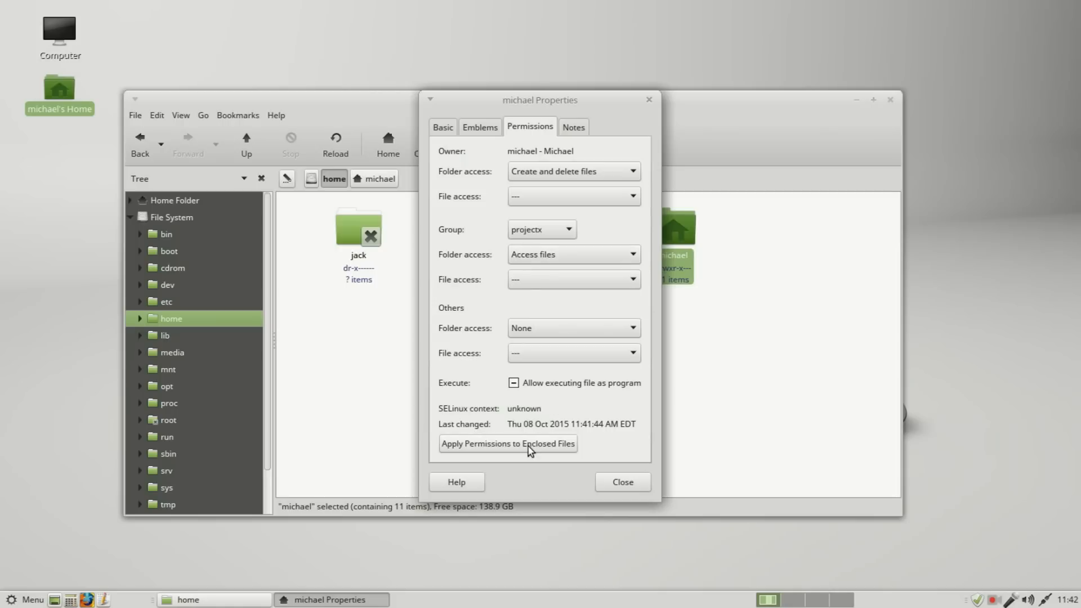
left_click(610, 488)
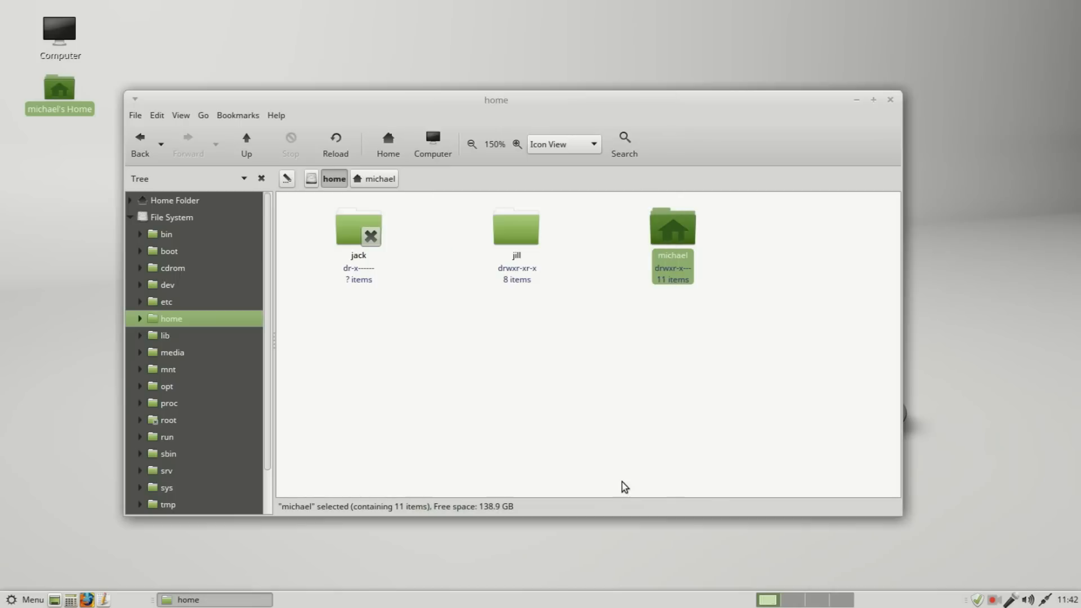
left_click(890, 101)
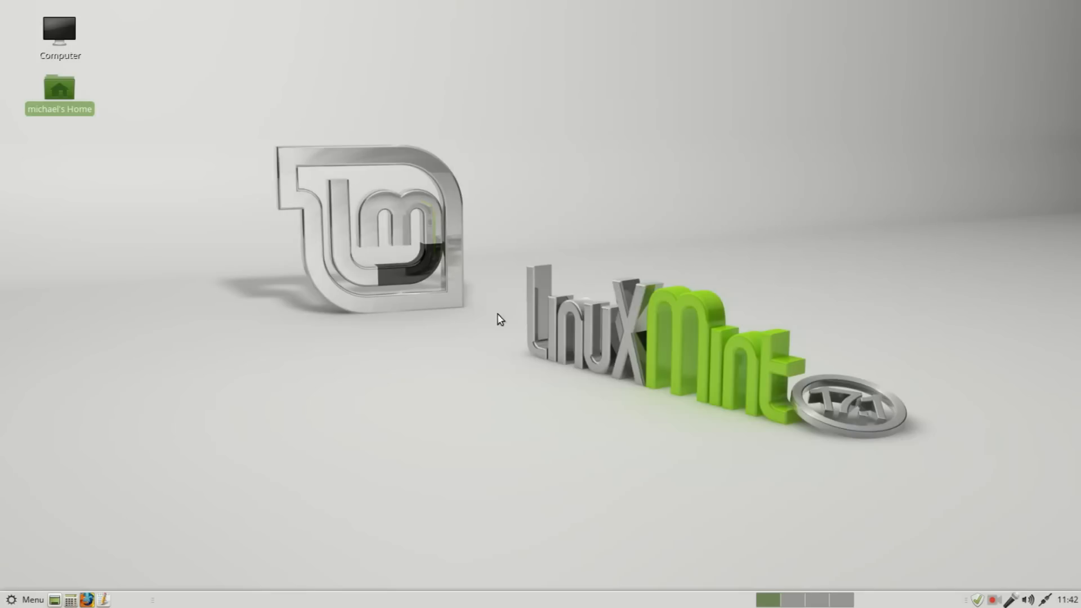
Step: Log out and log in as the first listed user with that account's password
left_click(31, 600)
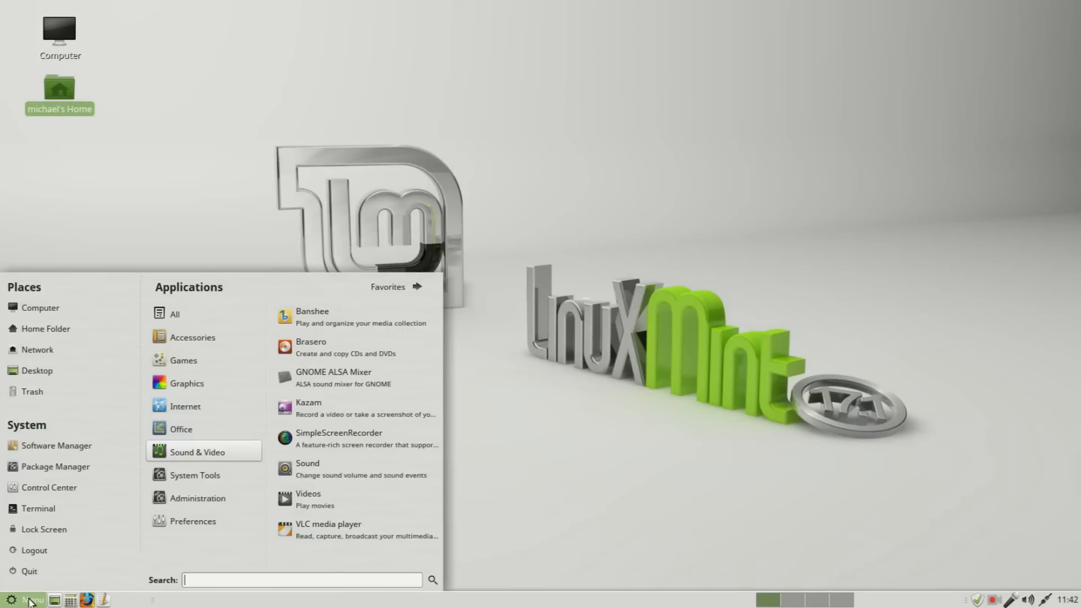
left_click(46, 553)
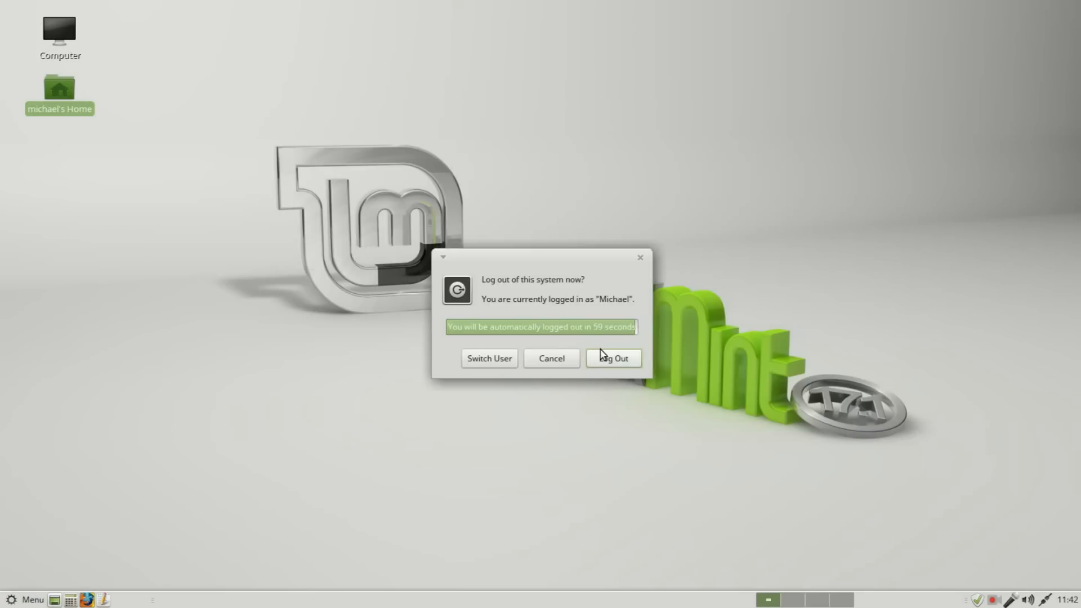
left_click(602, 354)
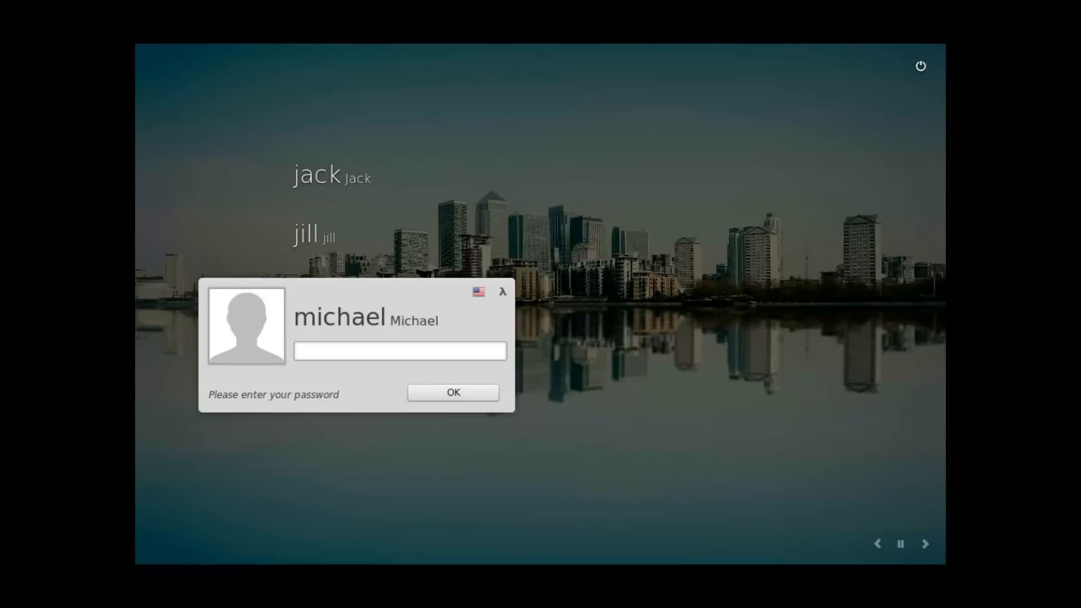
key("Up")
key("Up")
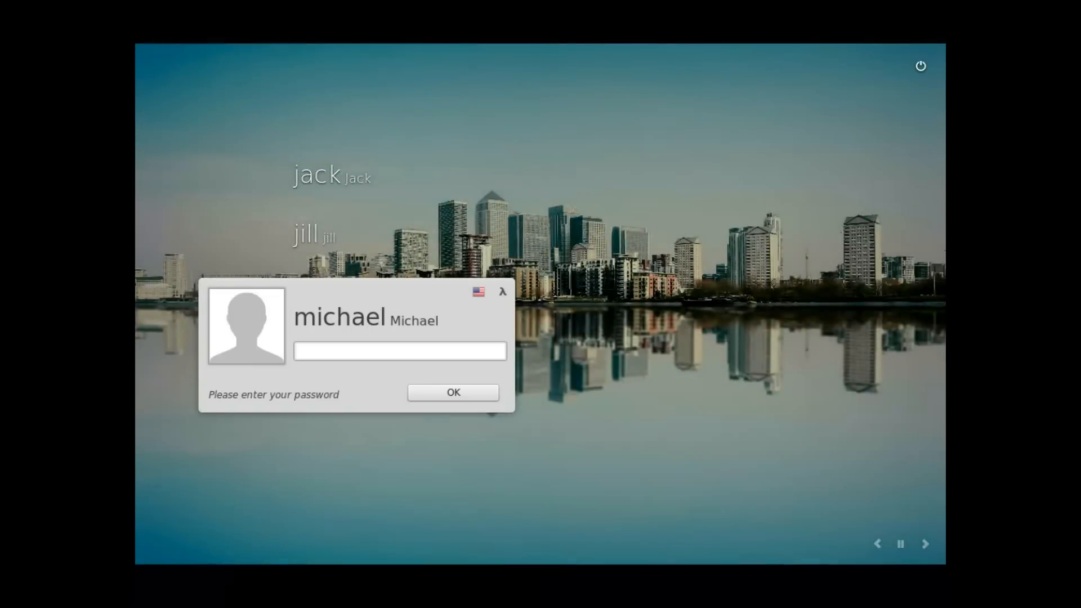
type("•••••••••")
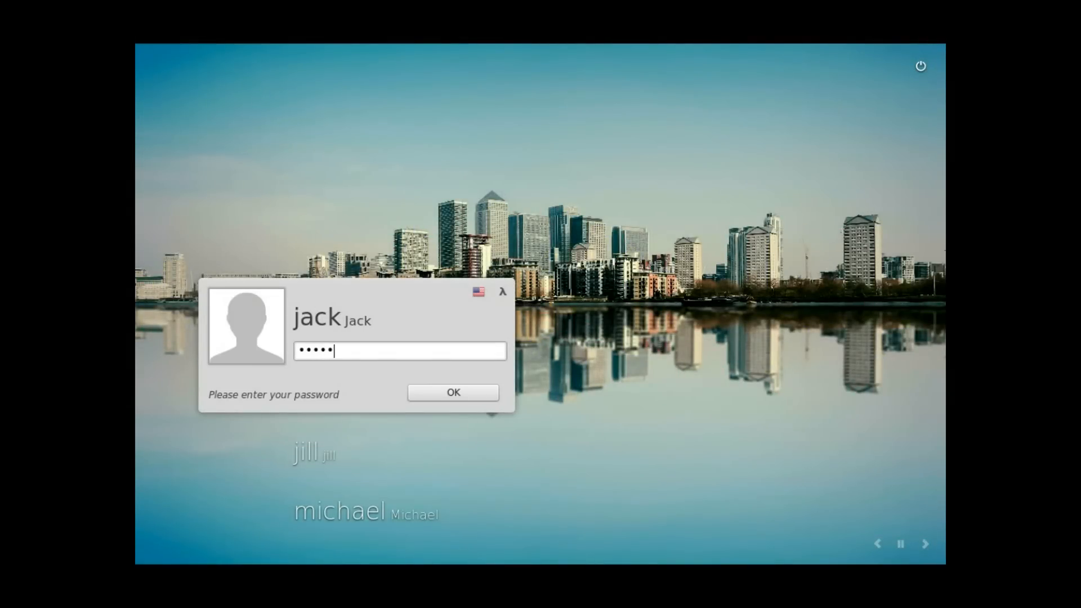
key("Return")
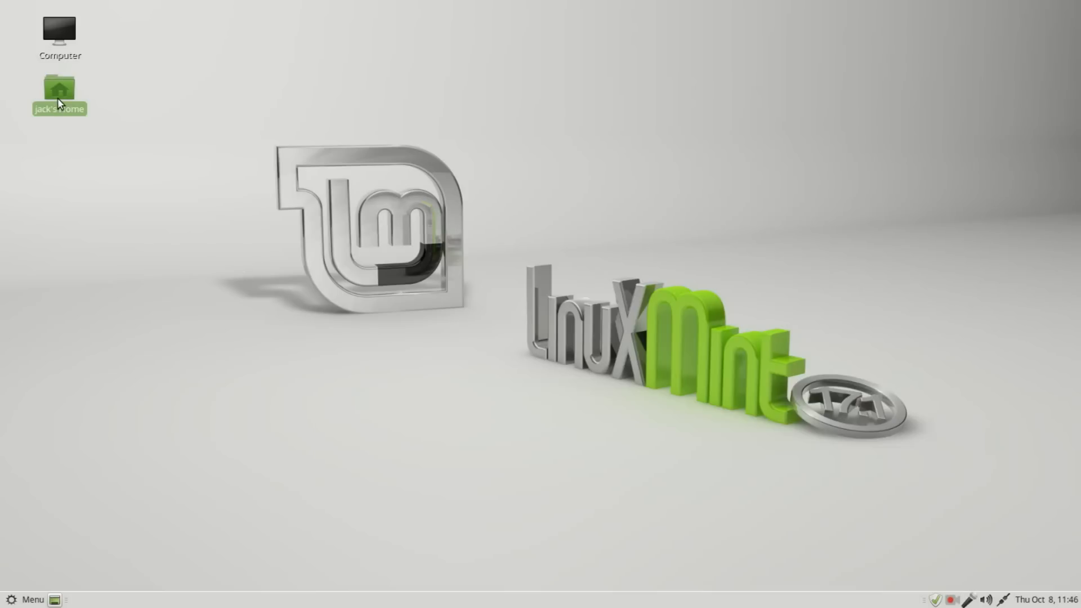
Step: Open the Project X folder inside the project owner's home folder
double_click(57, 98)
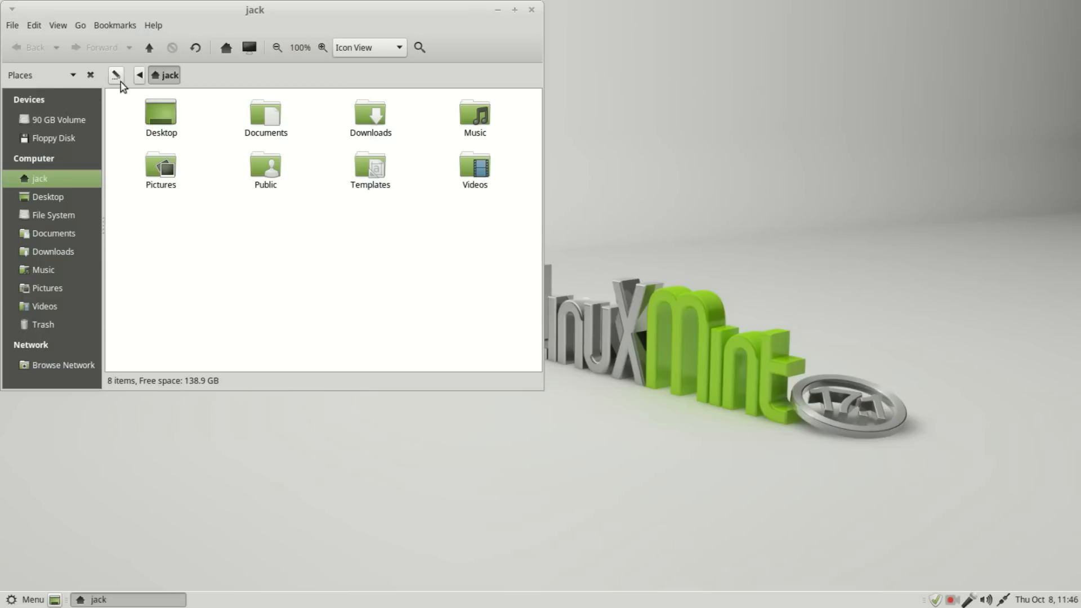
left_click(139, 75)
left_click(162, 74)
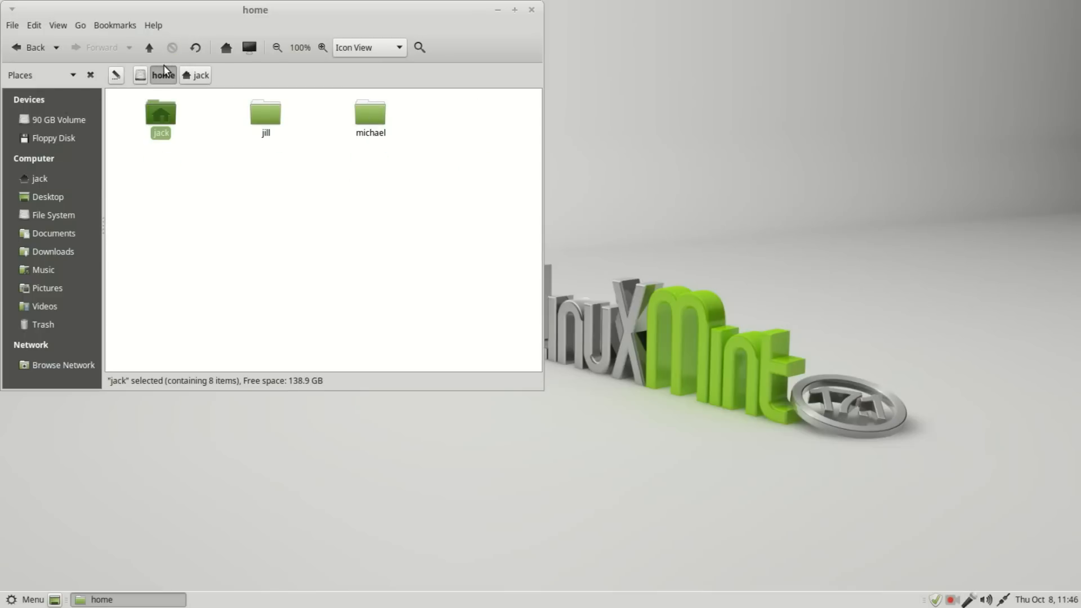
double_click(367, 117)
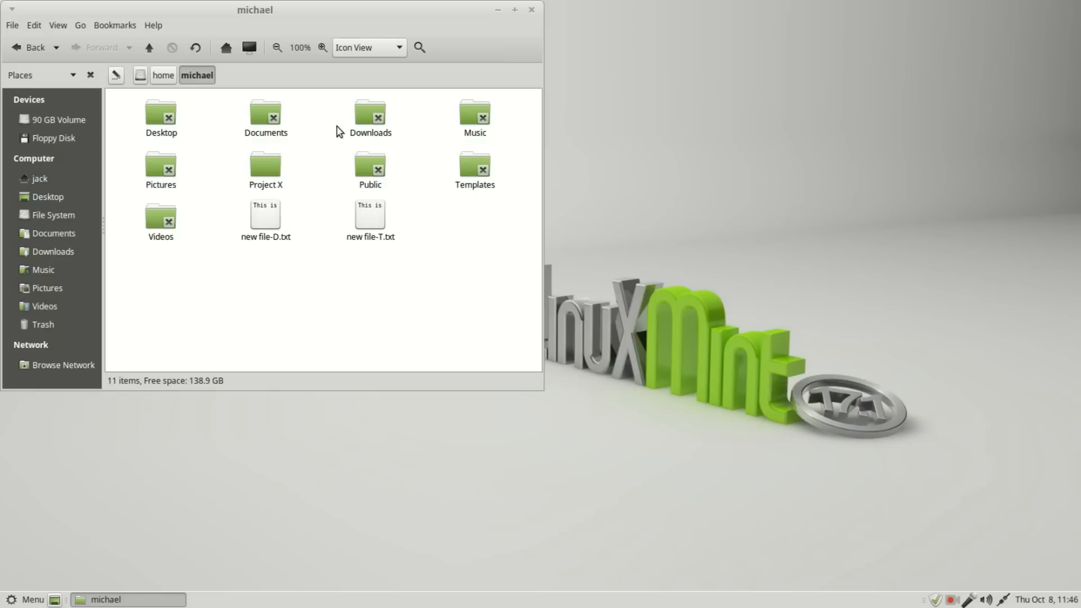
double_click(276, 165)
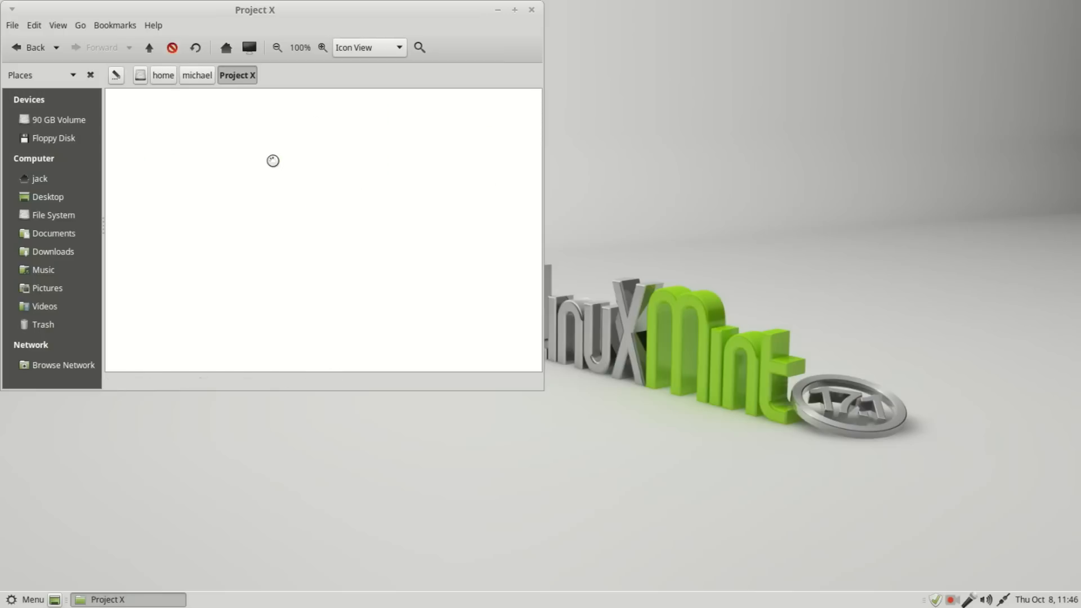
Step: Create a folder in Project X named "Created by" followed by the logged-in user's first name
right_click(236, 151)
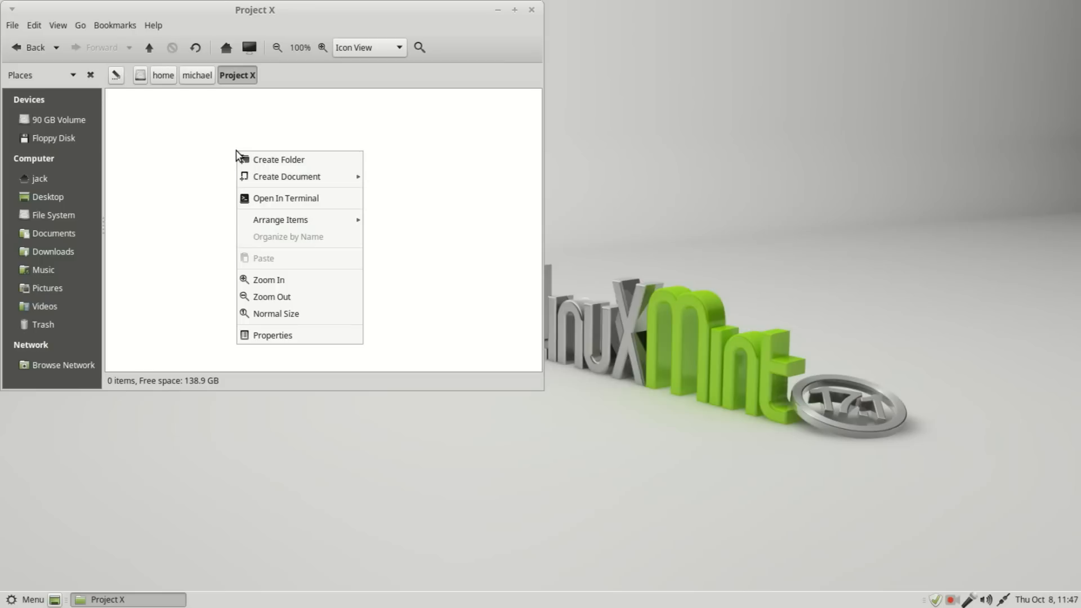
left_click(273, 161)
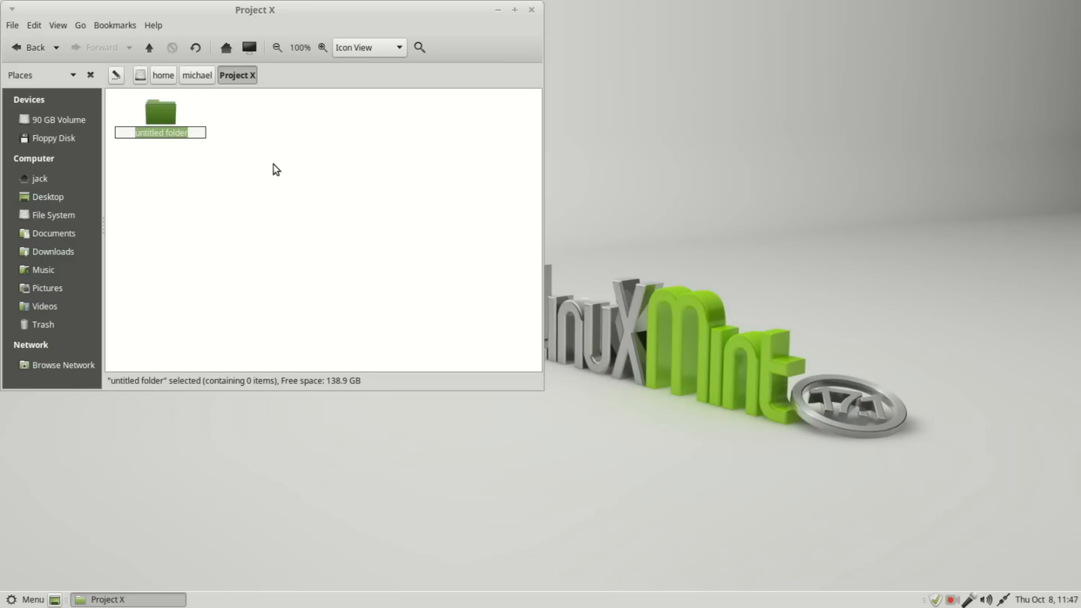
type("Created by Jack")
left_click(276, 169)
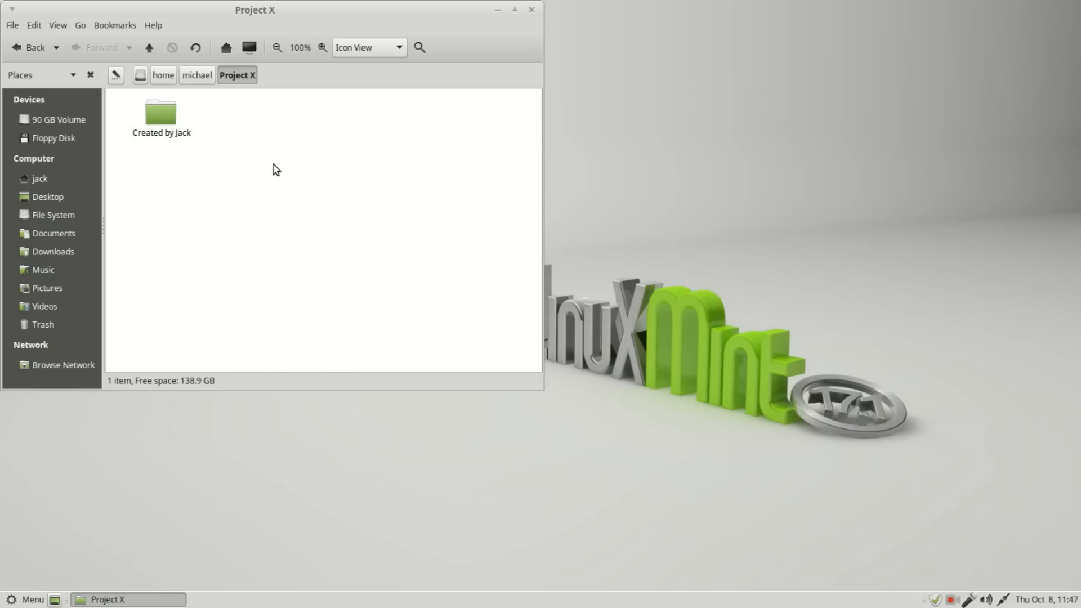
Step: Set the new subfolder's group to projectx in its permissions
right_click(163, 118)
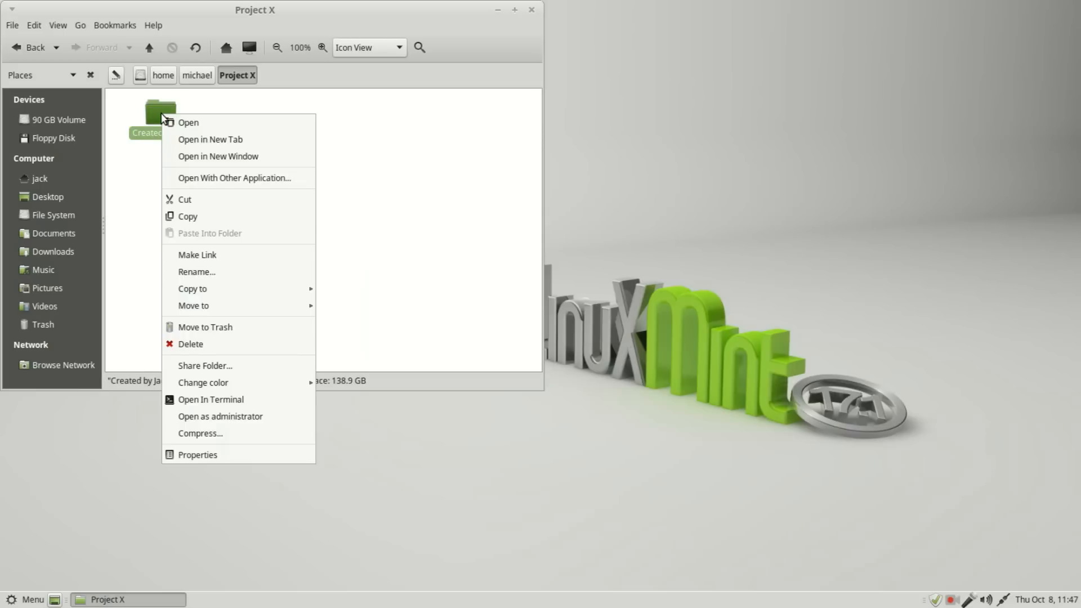
left_click(213, 456)
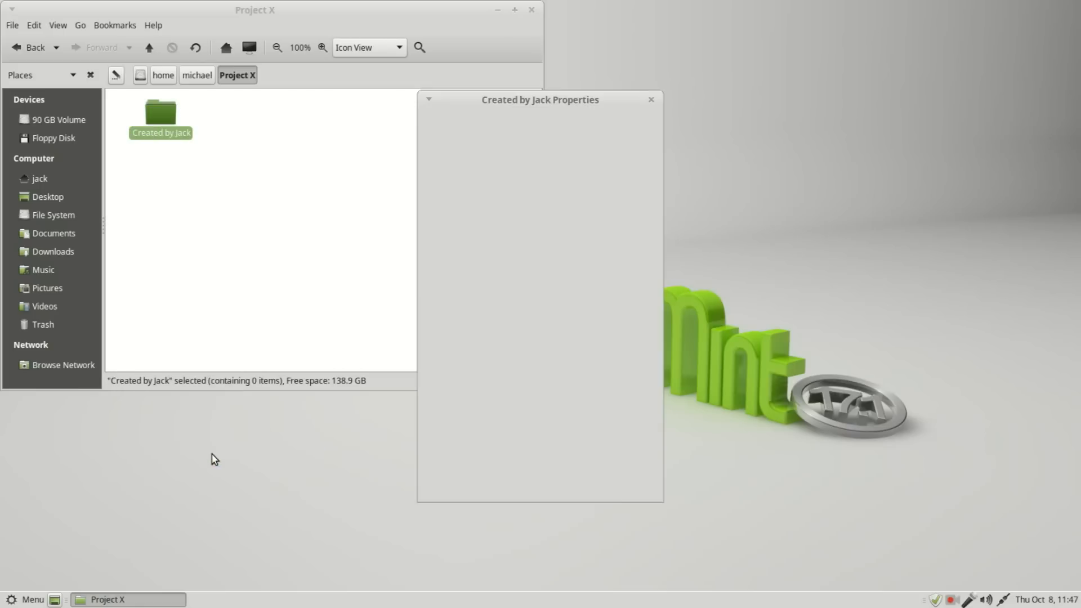
left_click(526, 131)
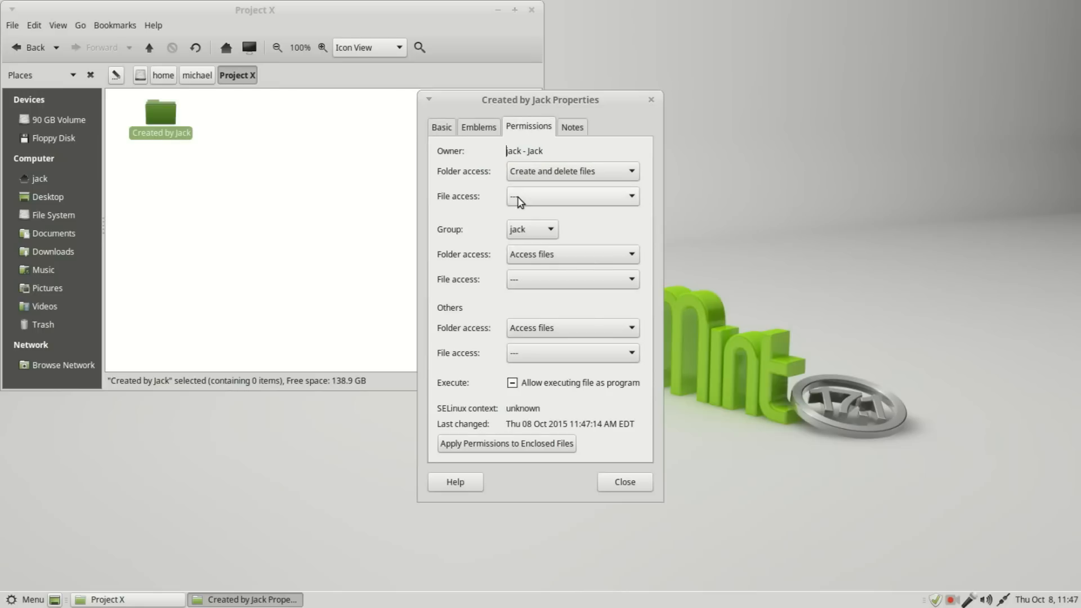
left_click(551, 231)
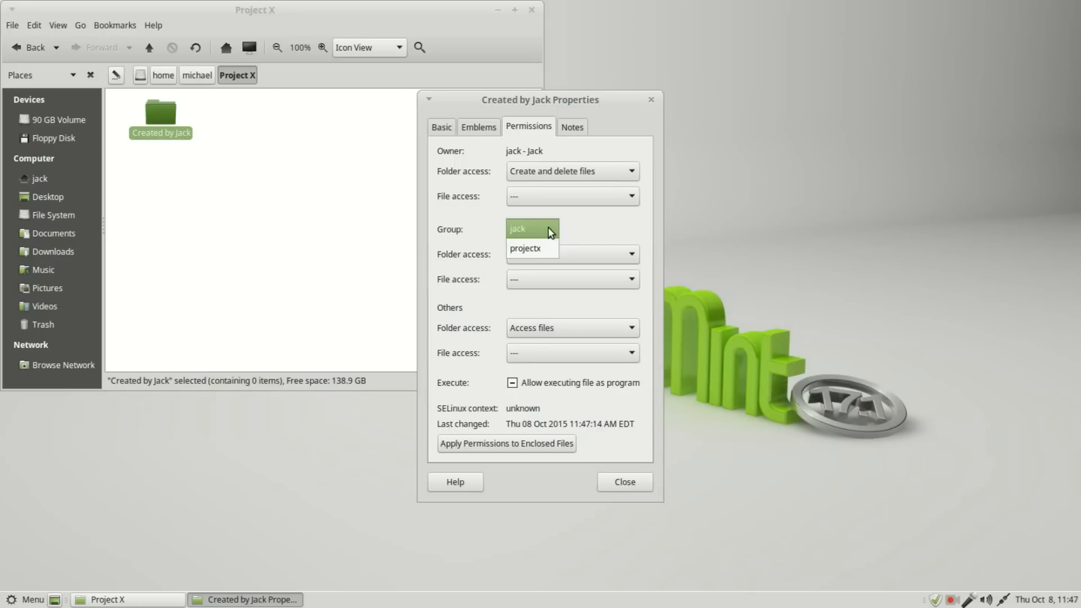
left_click(549, 253)
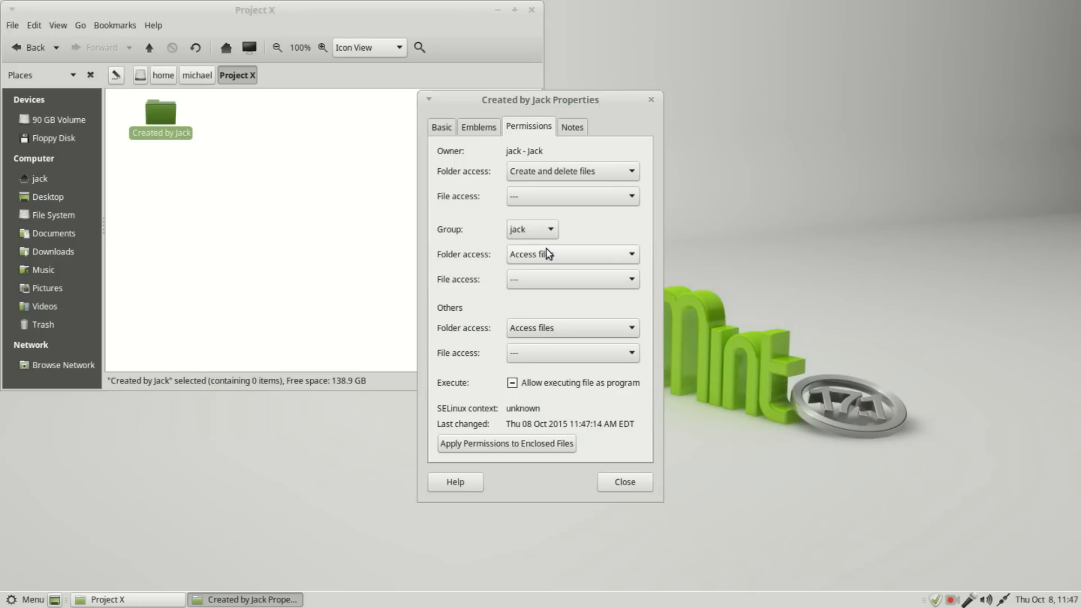
Step: Set the projectx group's folder access on the new subfolder to Create and delete files, and apply the permissions to enclosed files
left_click(562, 280)
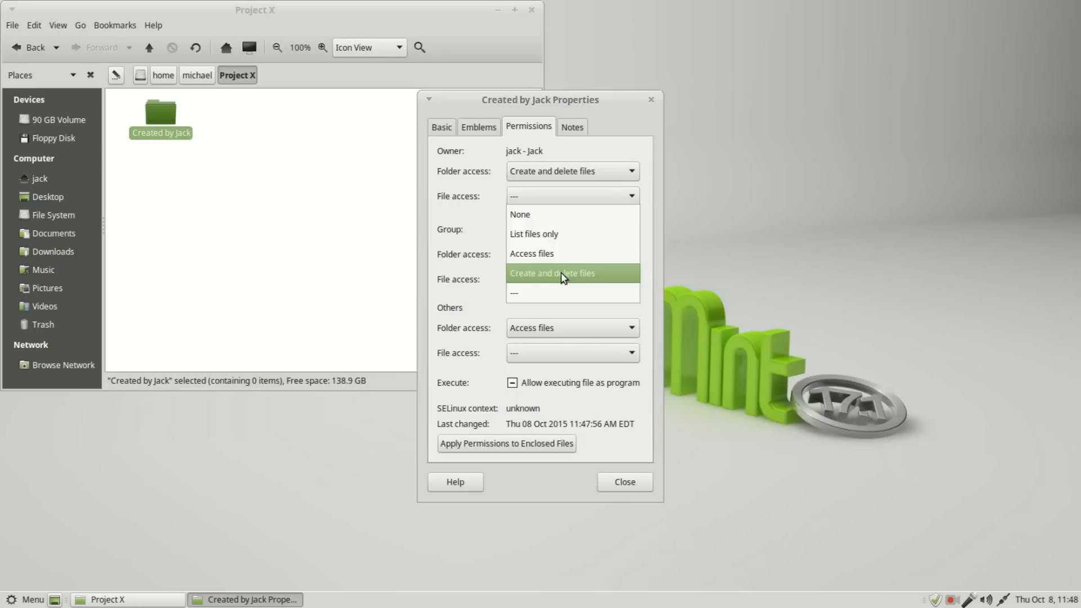
left_click(562, 274)
left_click(490, 445)
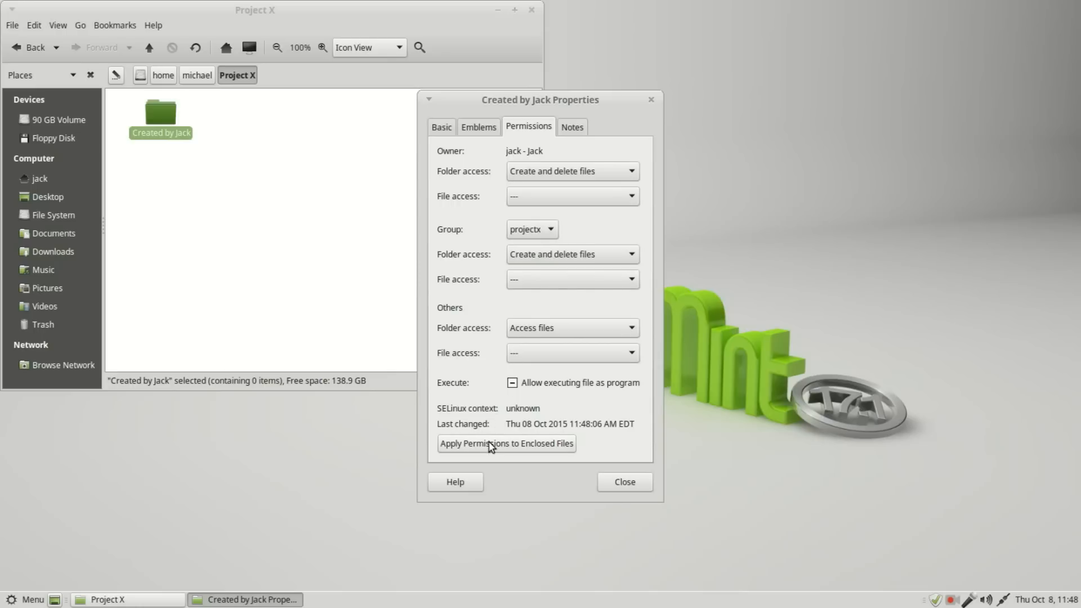
left_click(625, 483)
left_click(460, 270)
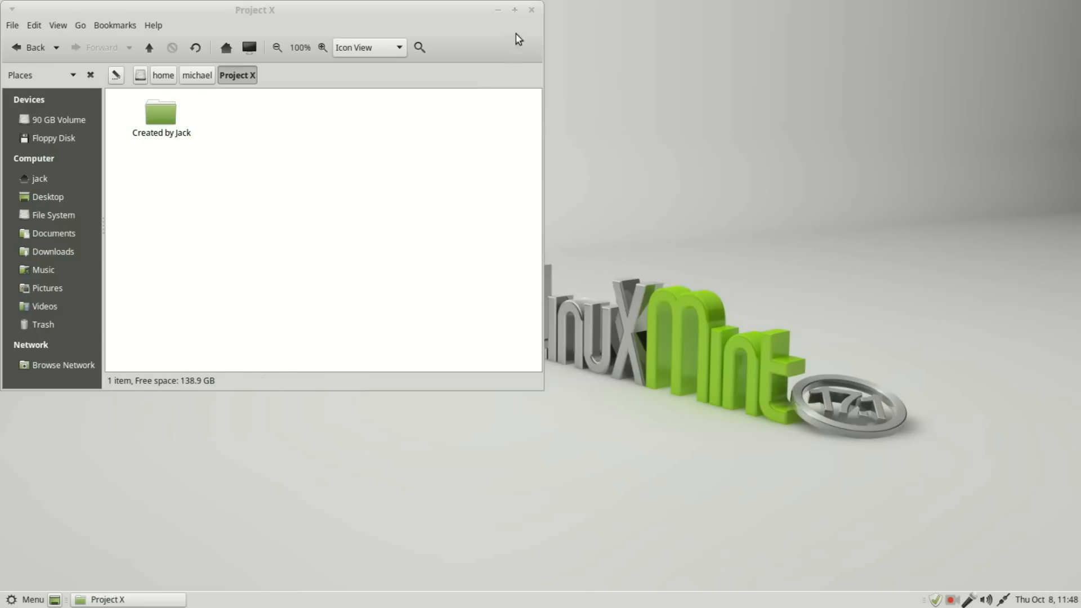
Step: Close the Project X window, log out, and log in as the project owner with that account's password
left_click(531, 11)
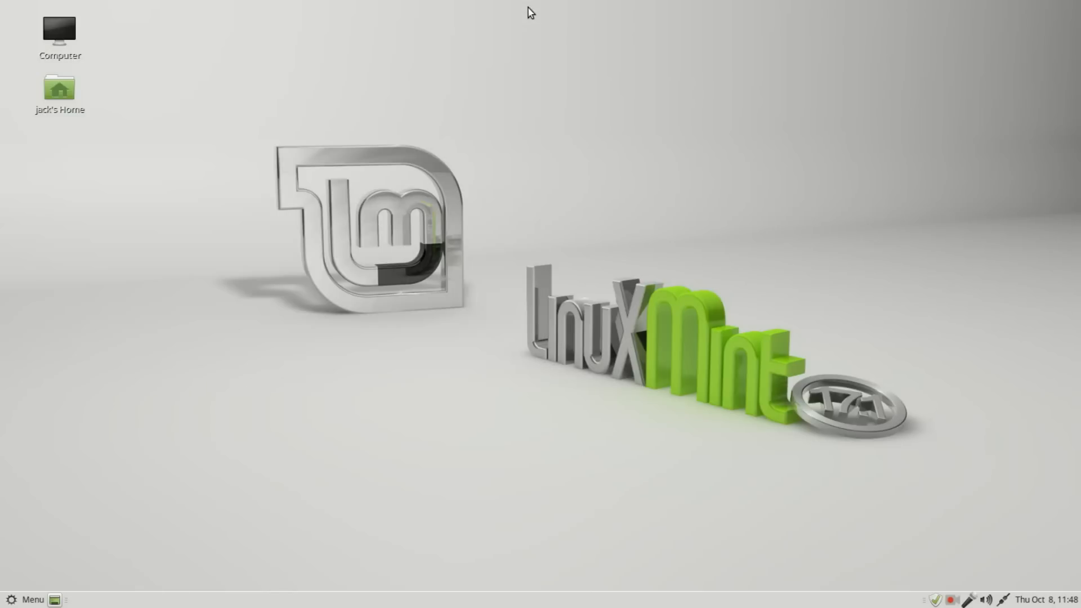
left_click(11, 601)
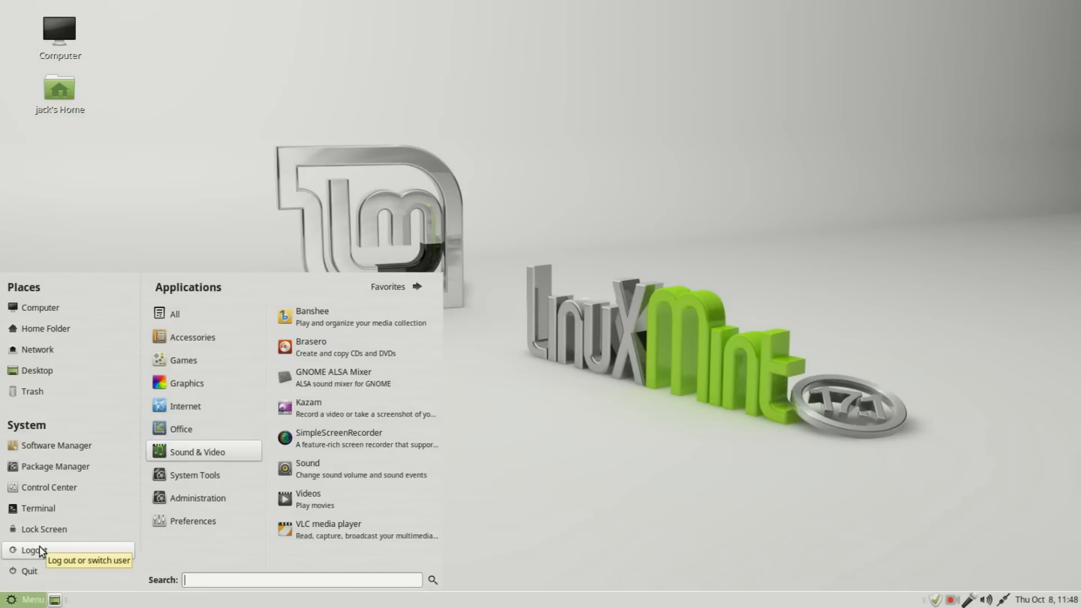
left_click(40, 555)
left_click(624, 368)
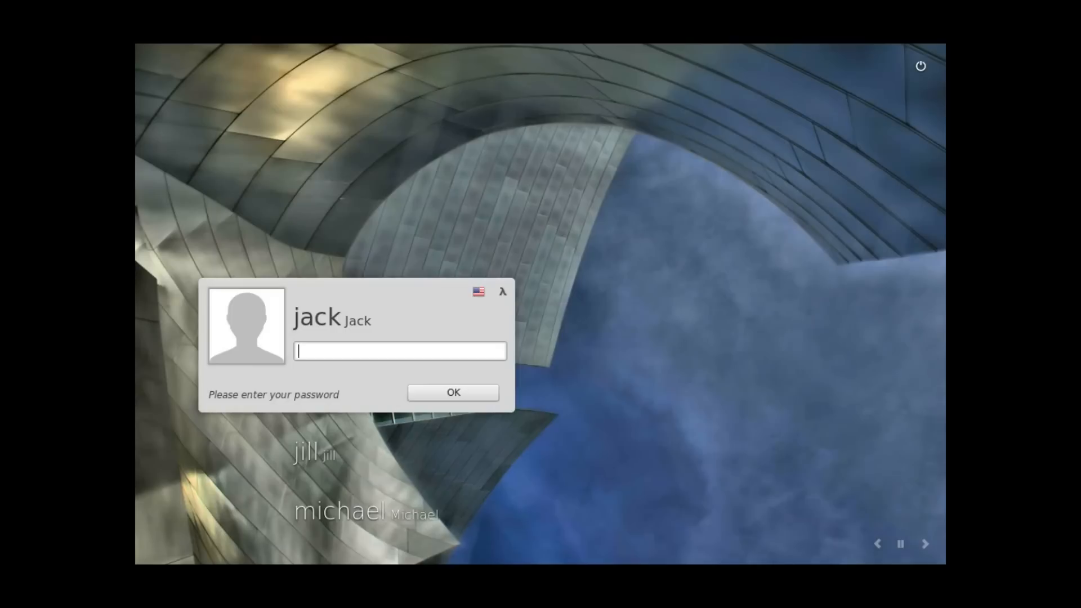
key("Down")
key("Down")
type("******")
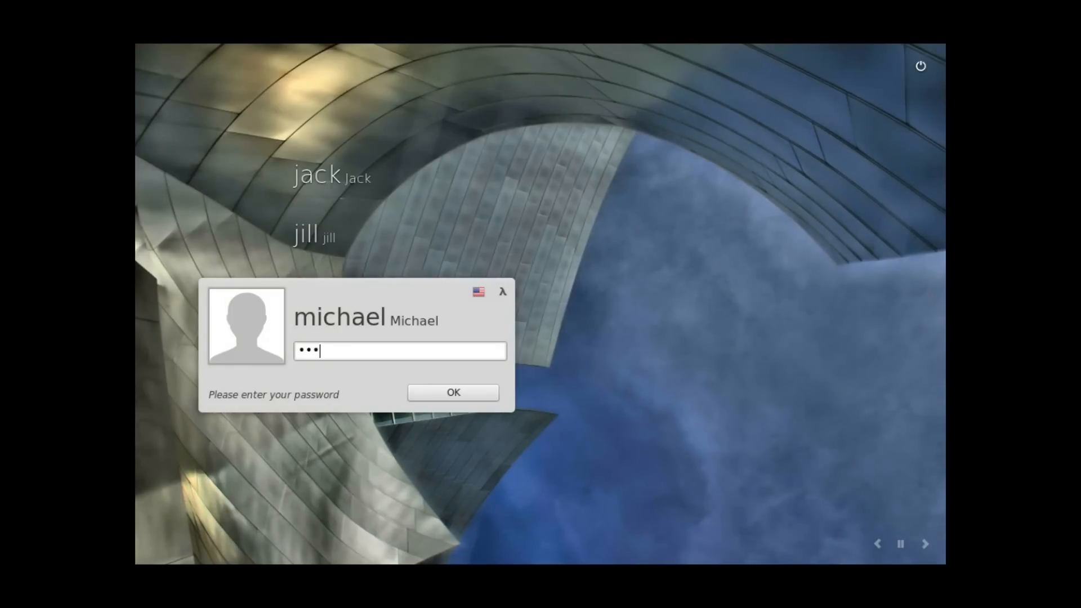
type("**")
key("Return")
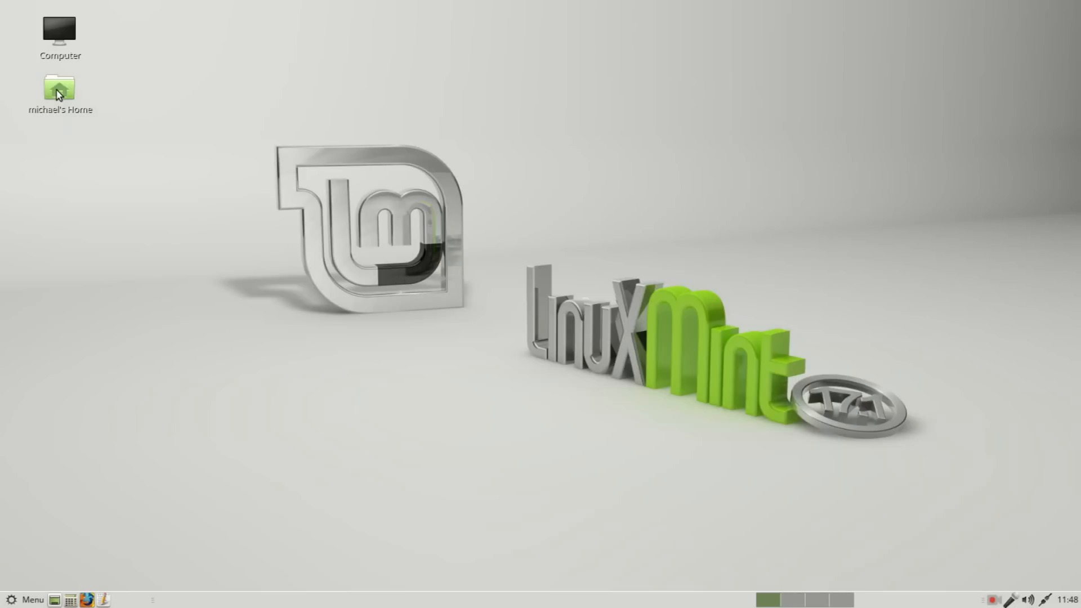
Step: Open the other member's subfolder within Project X in the owner's home folder
left_click(58, 94)
double_click(58, 94)
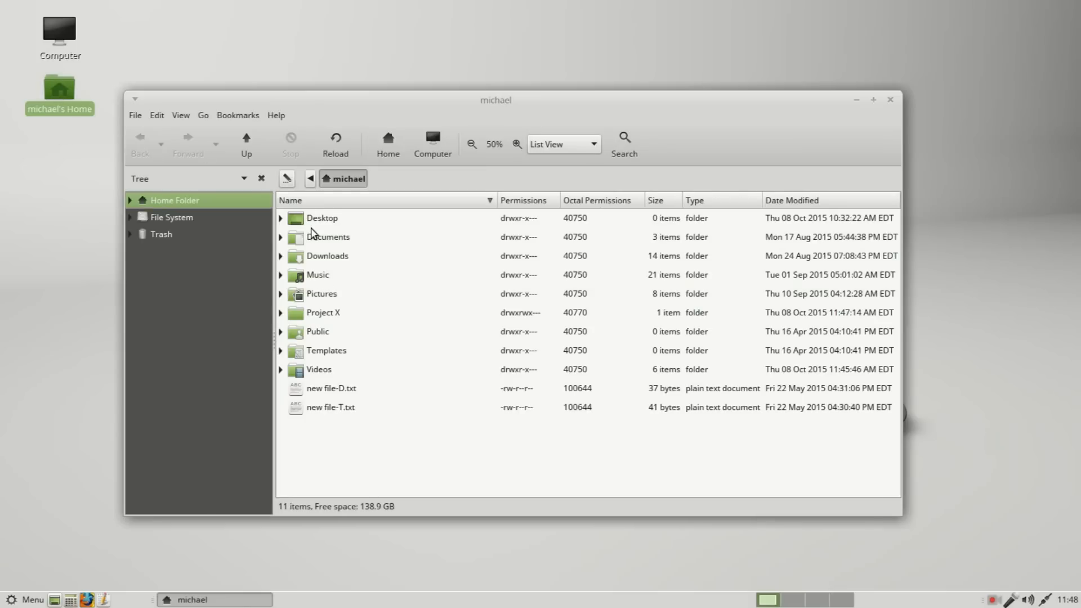
double_click(296, 315)
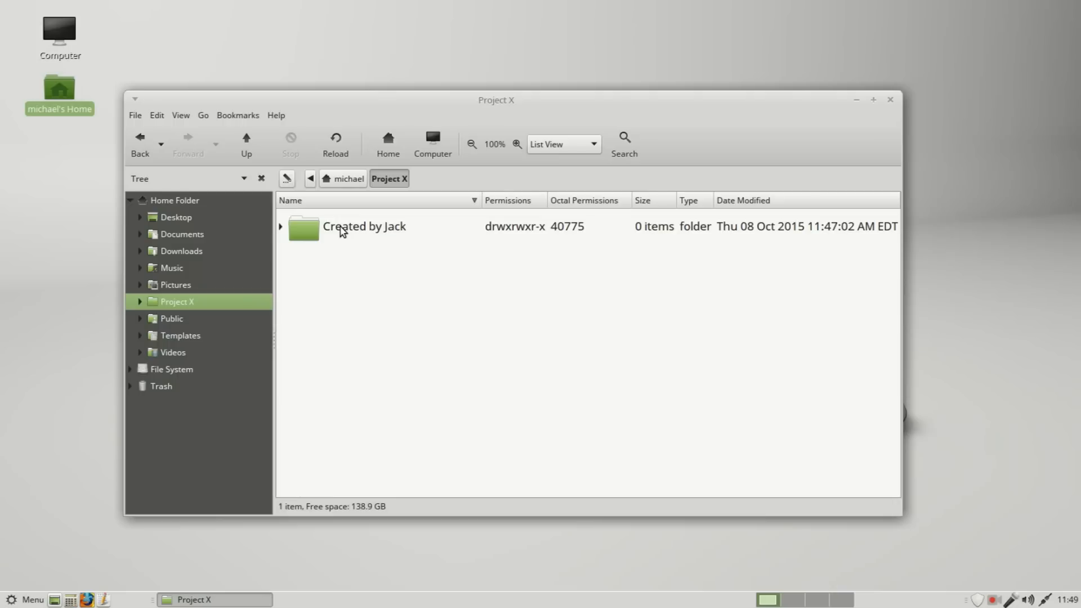
left_click(293, 230)
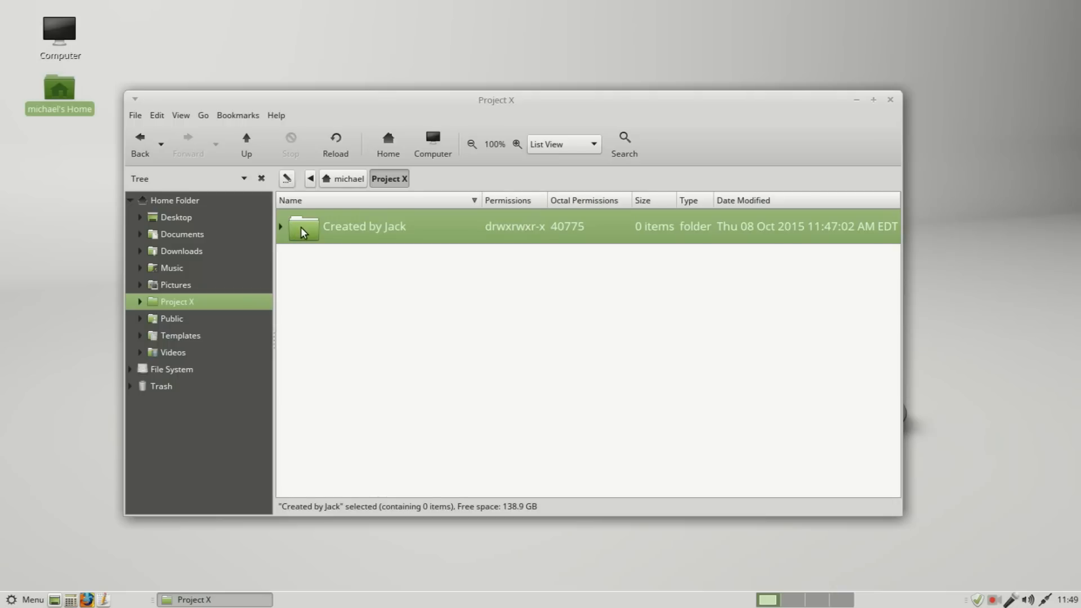
double_click(303, 232)
Step: Create an empty file in this subfolder named "Created my" plus the project owner's first name and ".txt", and return to Project X
right_click(313, 236)
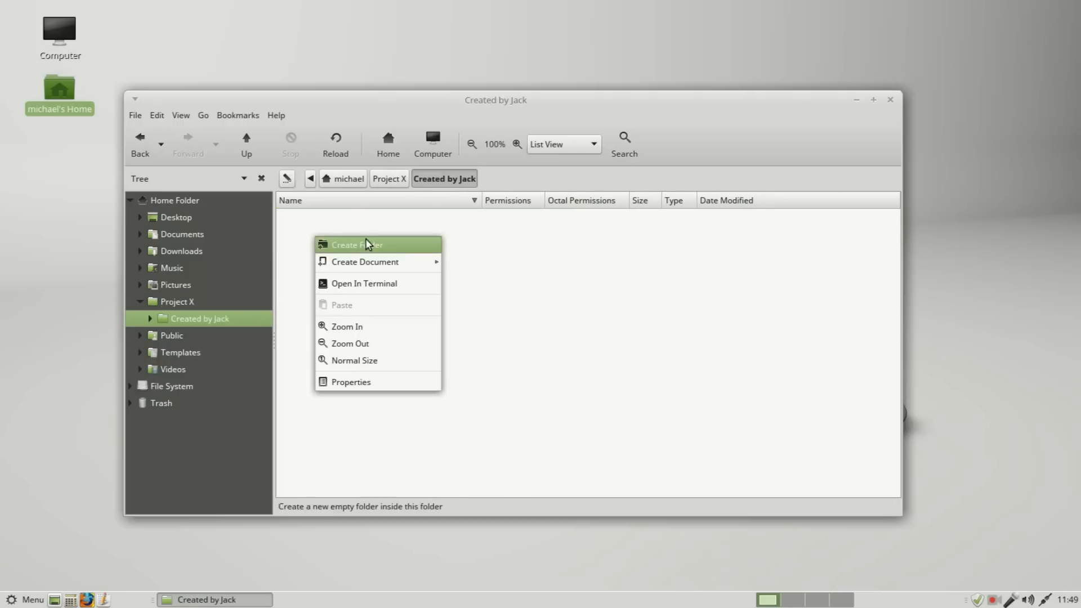
mouse_move(374, 270)
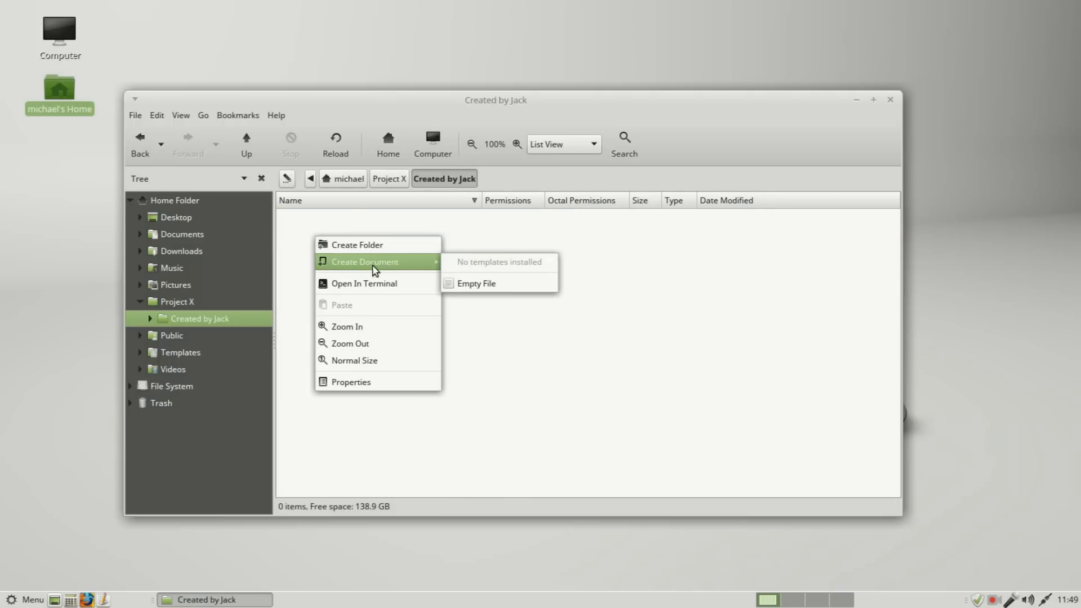
left_click(478, 284)
type("Created my Michael.txt")
key("Return")
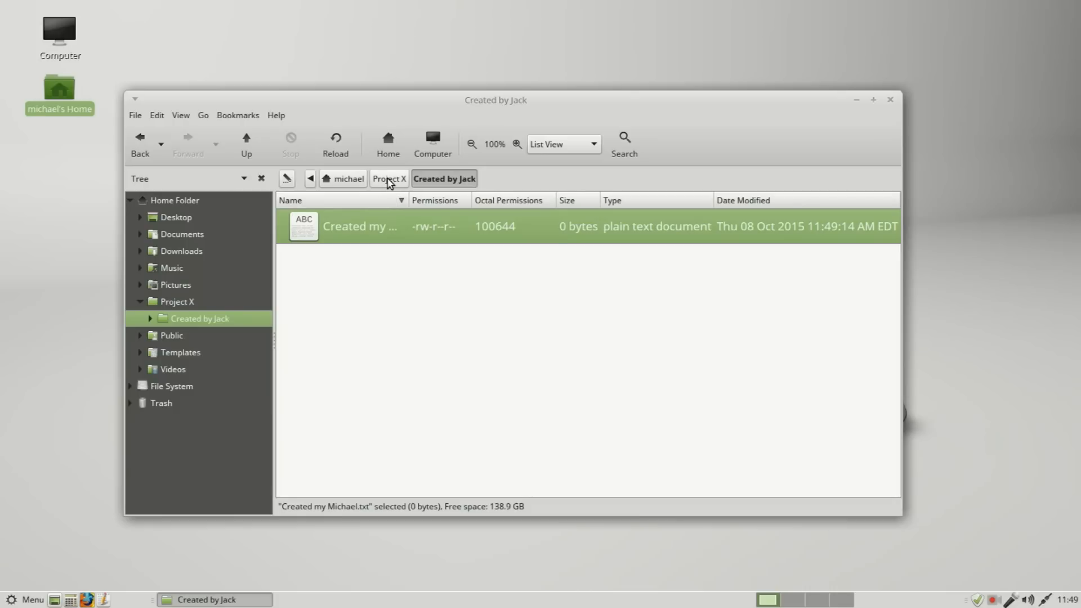
left_click(388, 180)
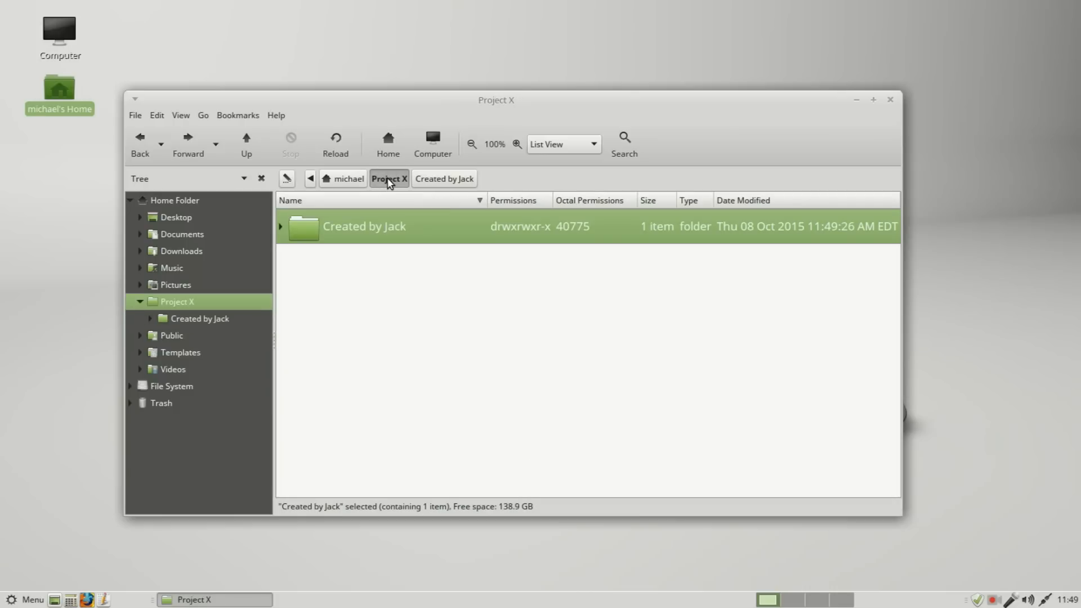